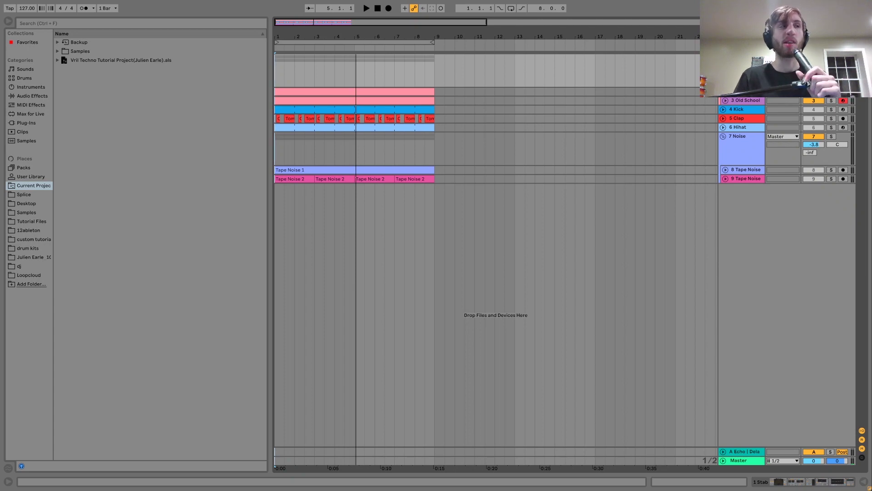
# Step: Play the arrangement from the start and look inside the project's Samples folder
pyautogui.press('space')
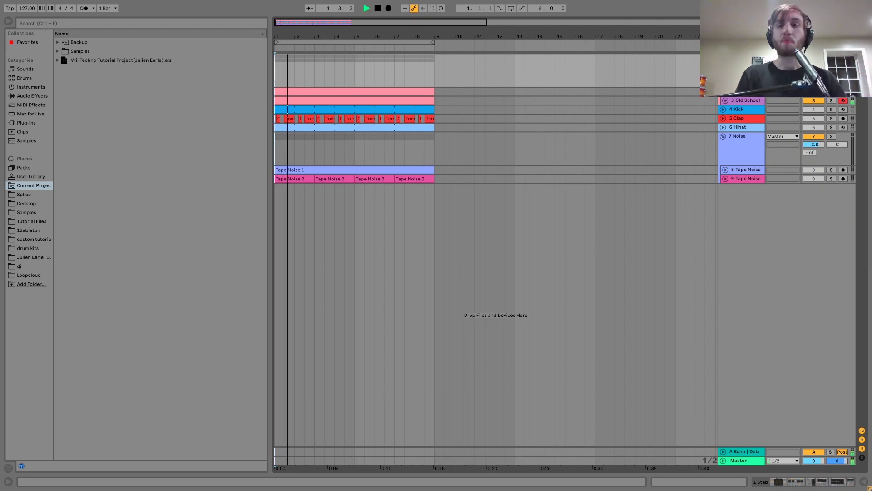
pyautogui.press('space')
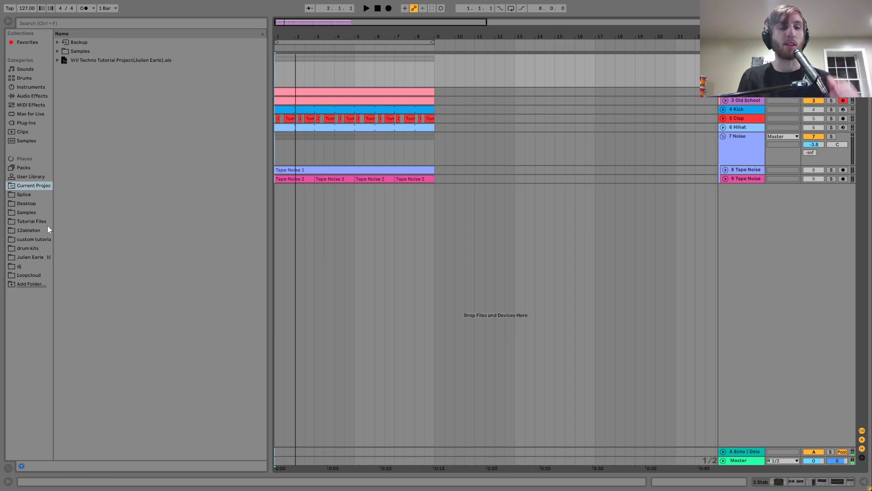
pyautogui.click(57, 52)
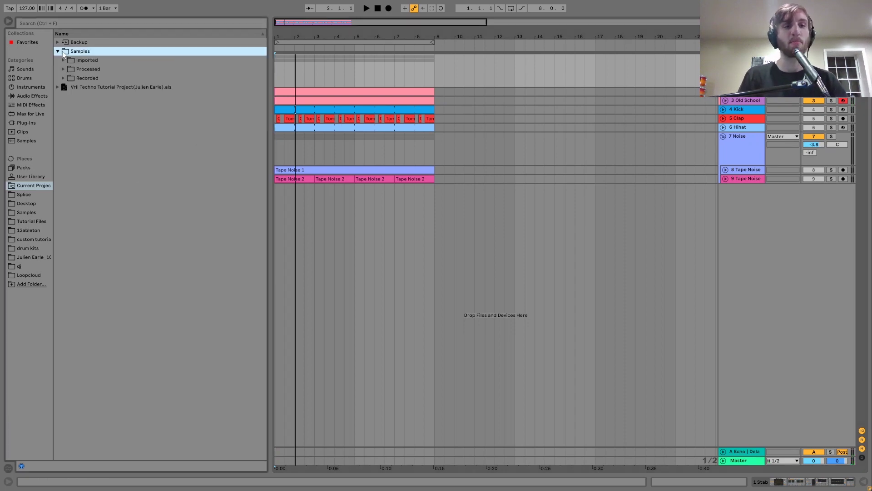
pyautogui.click(58, 51)
pyautogui.press('space')
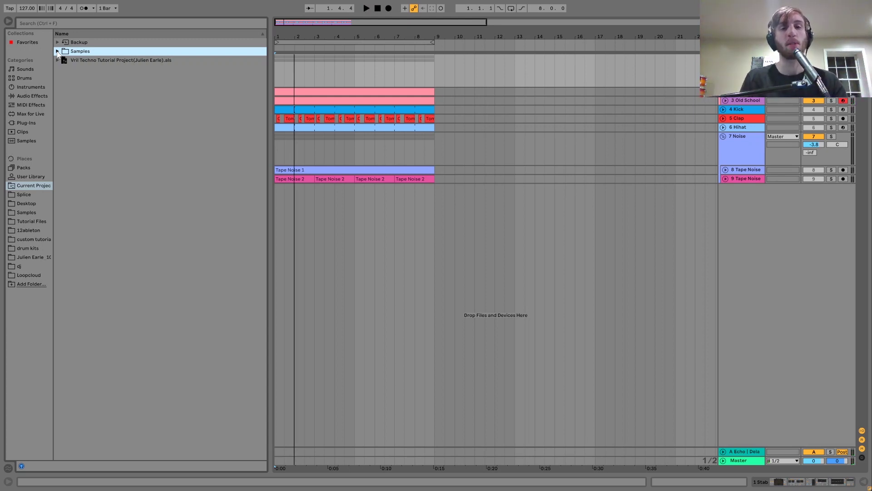
pyautogui.press('space')
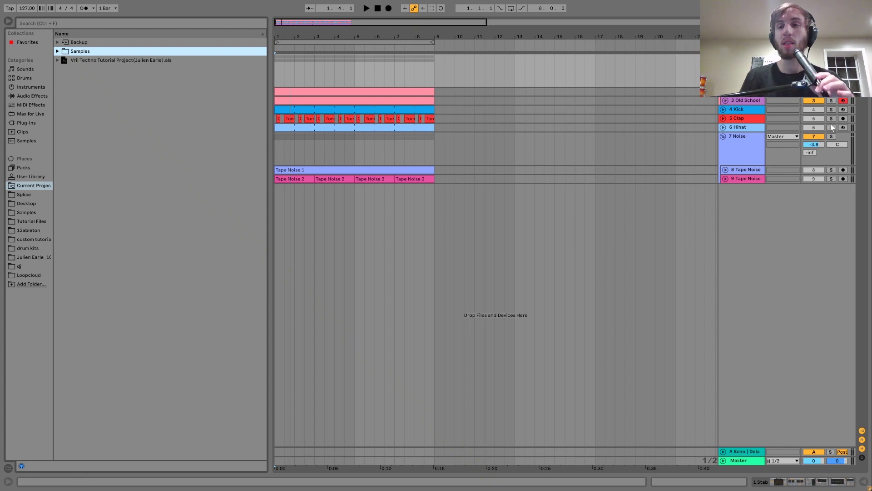
# Step: Solo the Analog stab track, unfold it, and audition it with its device chain shown
pyautogui.click(830, 97)
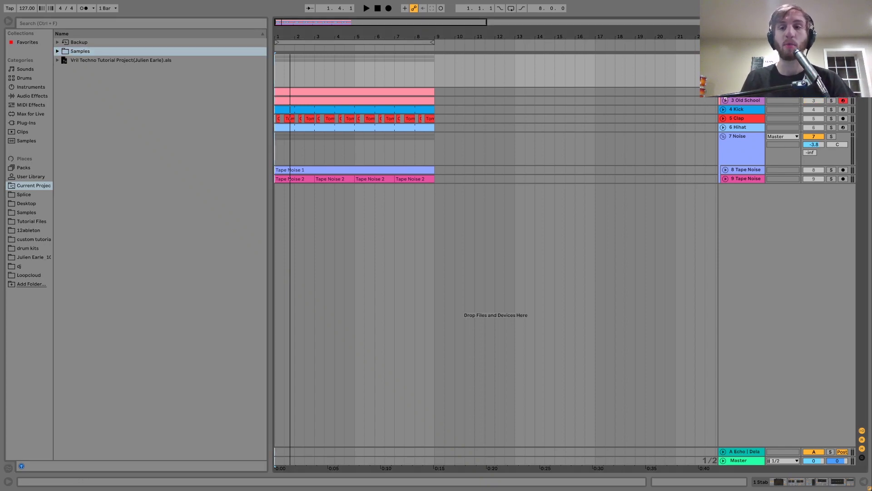
pyautogui.click(725, 92)
pyautogui.doubleClick(746, 103)
pyautogui.press('space')
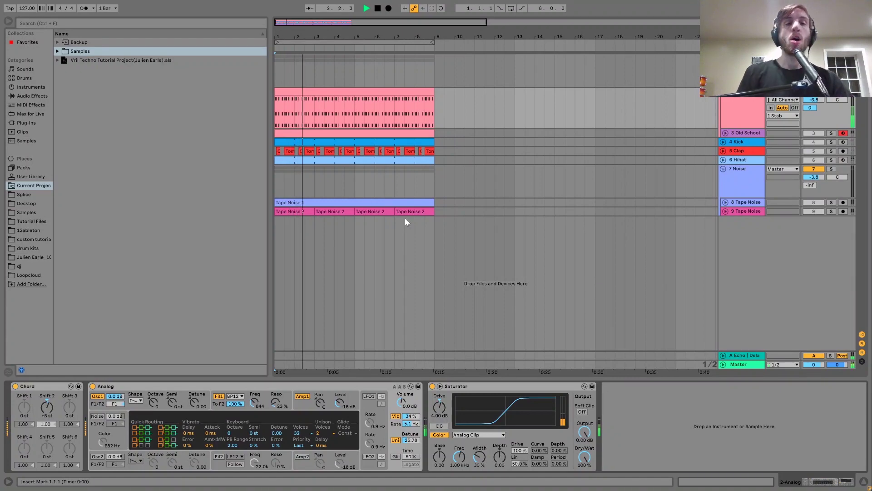
pyautogui.press('space')
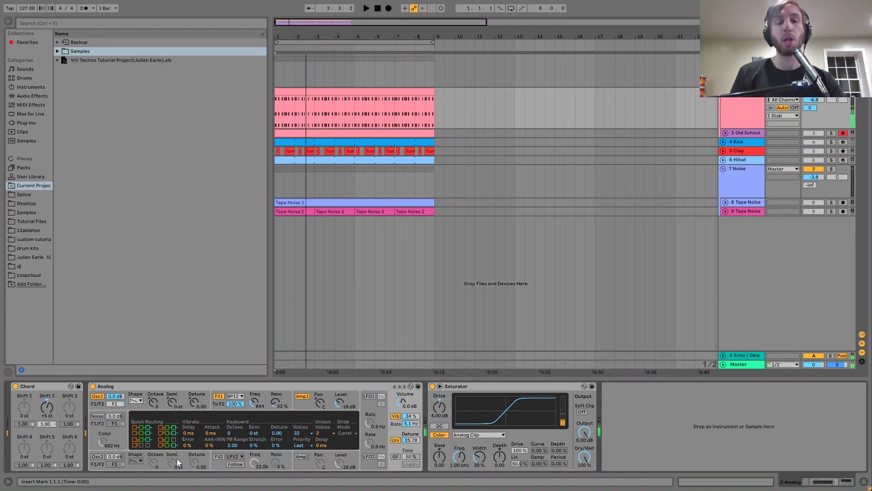
# Step: Open the Analog track's MIDI clip and examine its note pattern during playback
pyautogui.doubleClick(306, 95)
pyautogui.click(138, 397)
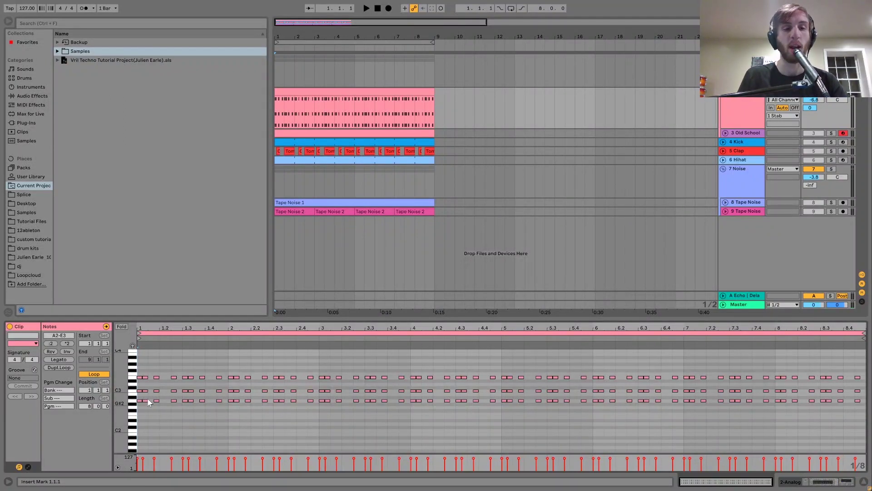
pyautogui.press('space')
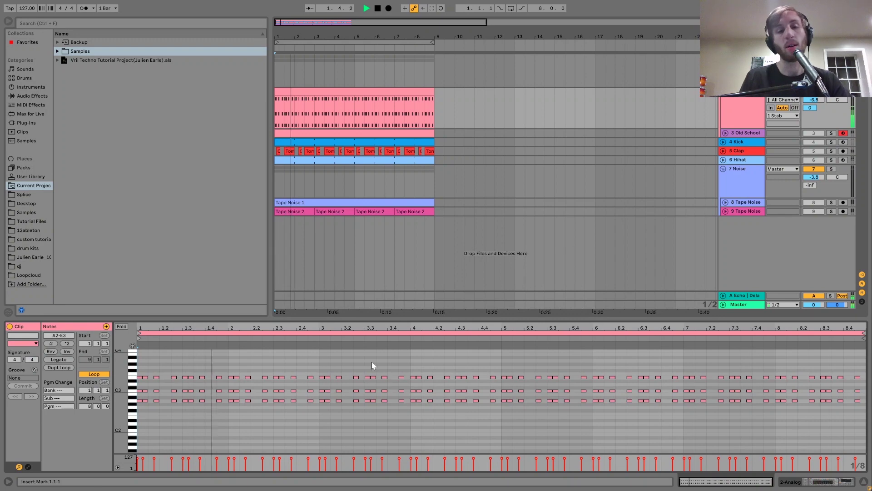
pyautogui.press('space')
# Step: Audition the Analog track with its Chord device bypassed, and switch Chord back on
pyautogui.click(744, 121)
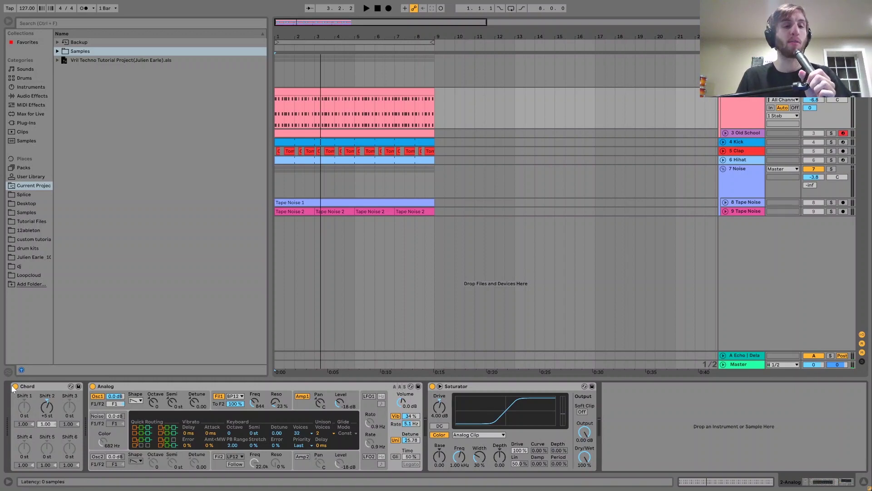
pyautogui.press('space')
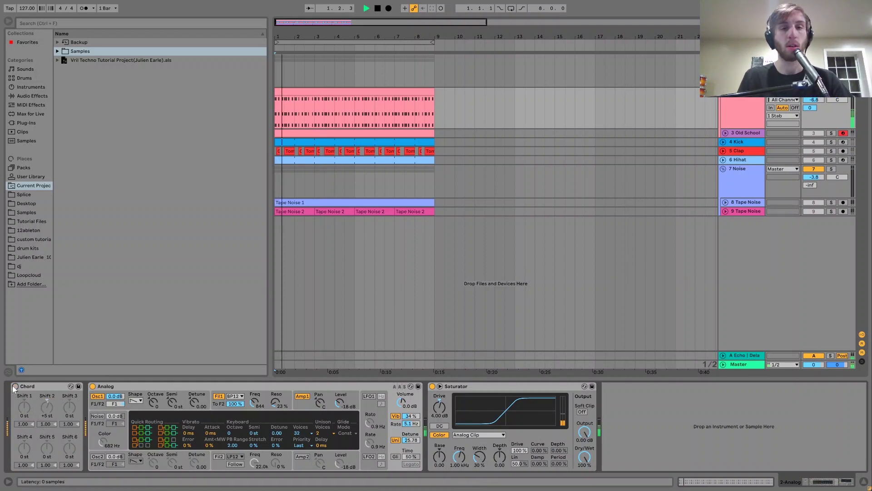
pyautogui.click(15, 386)
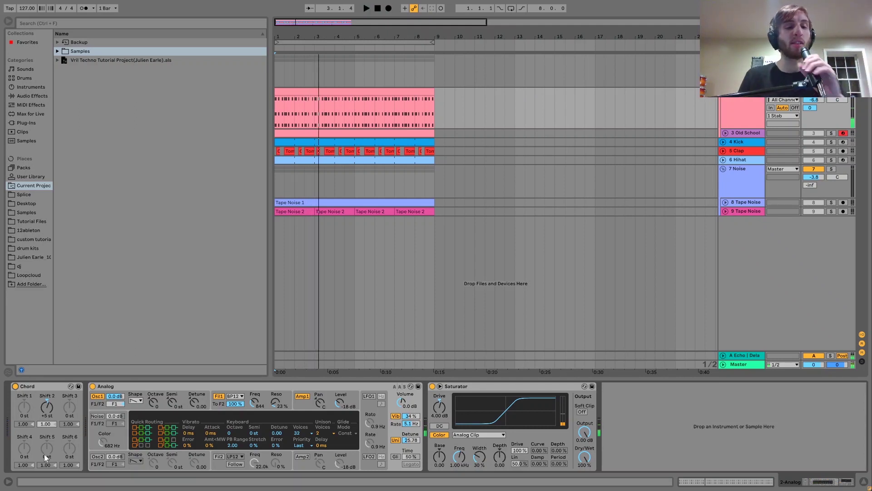
# Step: Review the chord notes in the Analog track's MIDI clip and return to the track's devices
pyautogui.doubleClick(367, 91)
pyautogui.press('space')
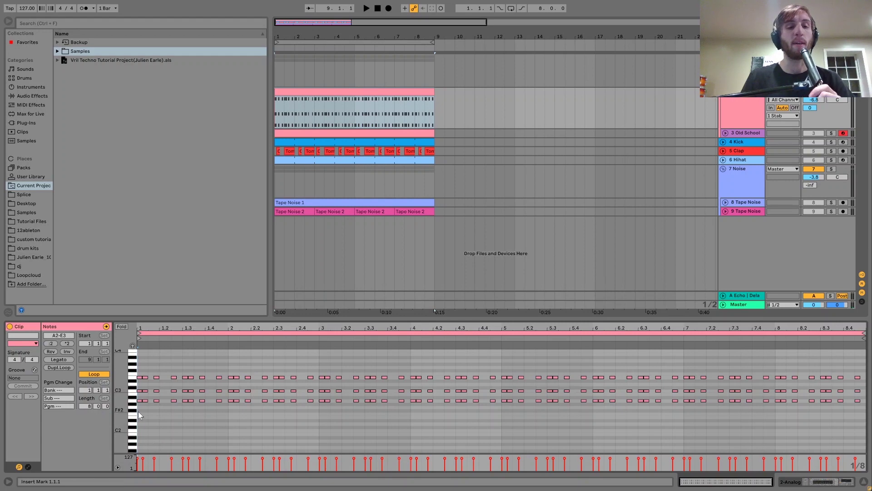
pyautogui.click(181, 402)
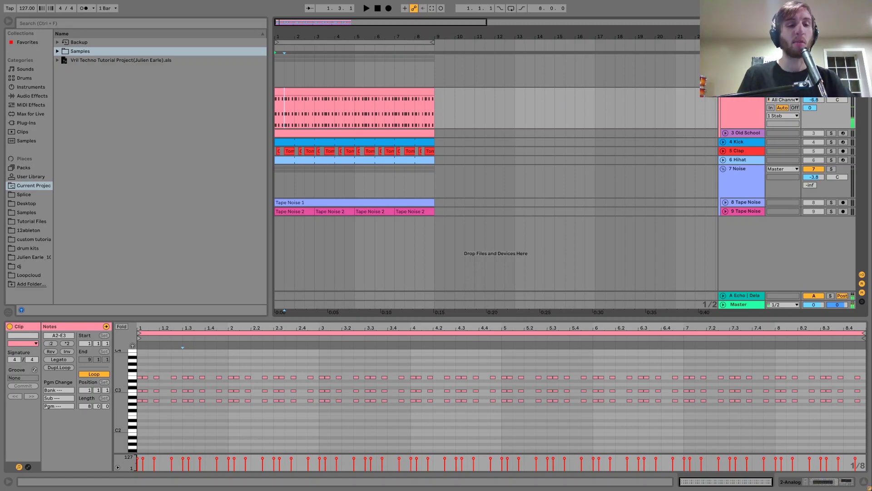
pyautogui.click(745, 100)
pyautogui.click(744, 99)
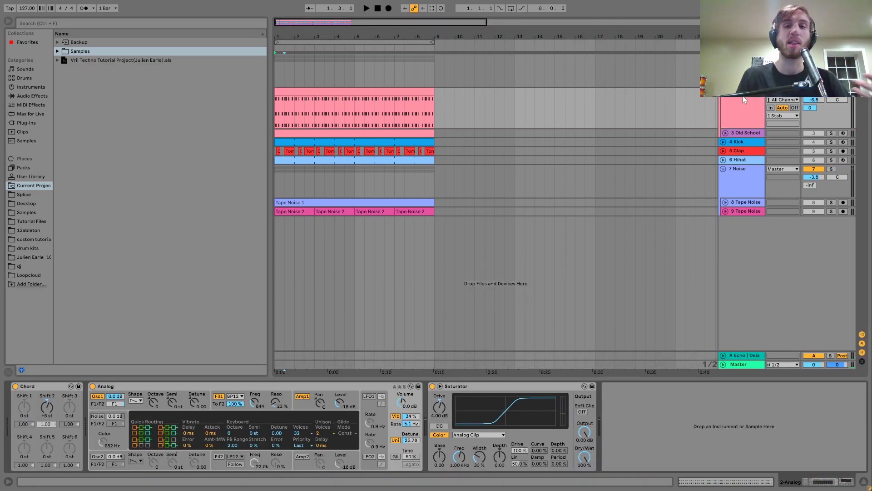
# Step: Solo the Old School track for a listen, reselect the Analog track, and clear the Old School solo
pyautogui.click(831, 133)
pyautogui.press('space')
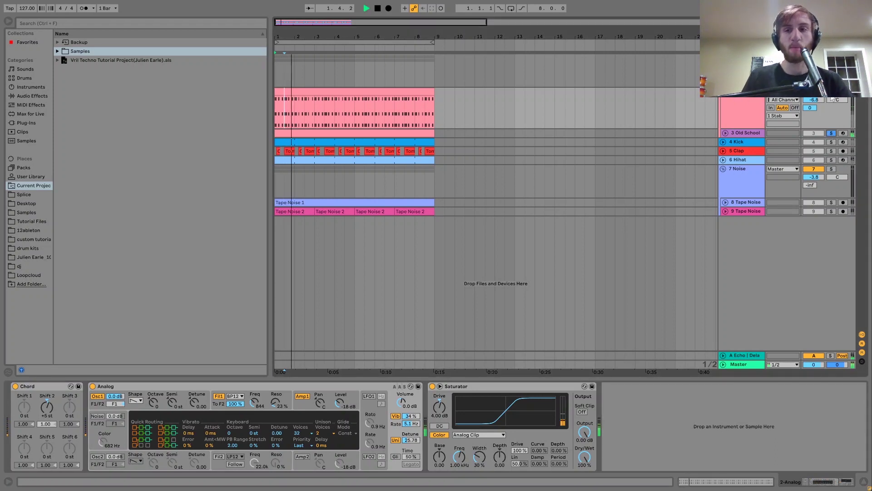
pyautogui.click(751, 109)
pyautogui.press('space')
pyautogui.click(831, 133)
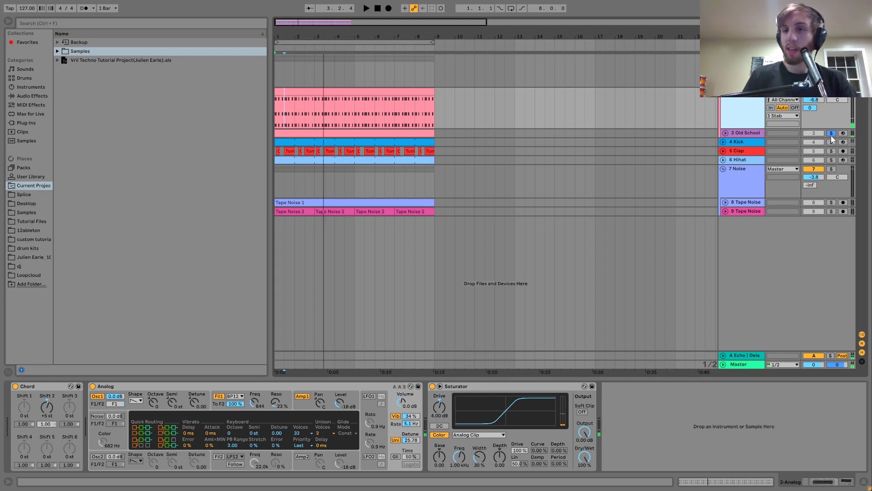
# Step: Select the Analog track's eight-bar clip and loop its range while playing it
pyautogui.press('space')
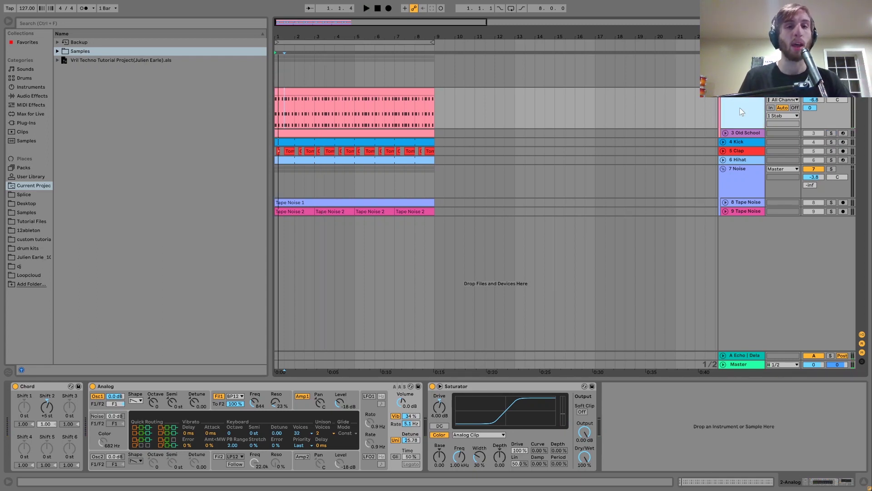
pyautogui.click(420, 92)
pyautogui.press('space')
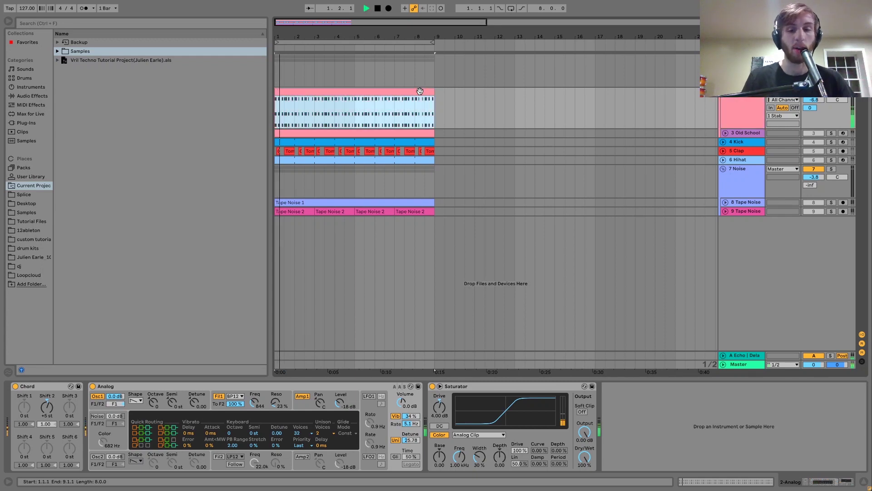
pyautogui.hotkey('ctrl', 'l')
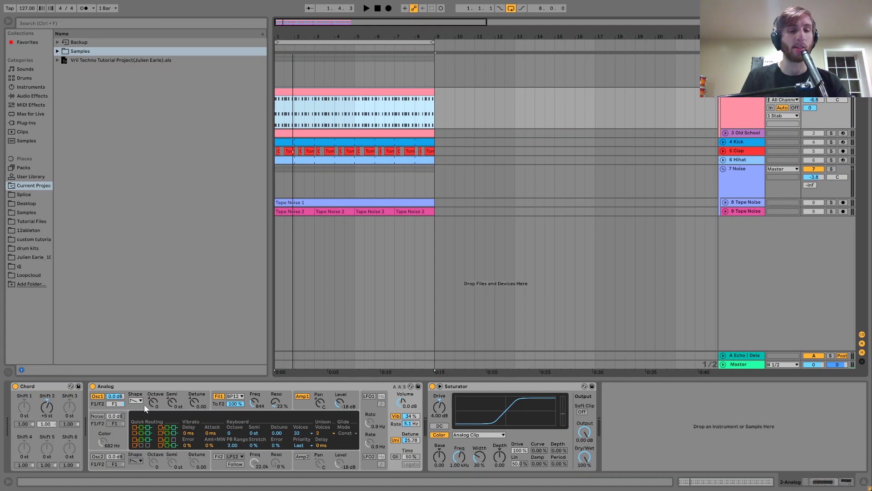
# Step: Examine Analog's Filter 1 and Amp 1 envelope settings while auditioning the stab
pyautogui.click(214, 406)
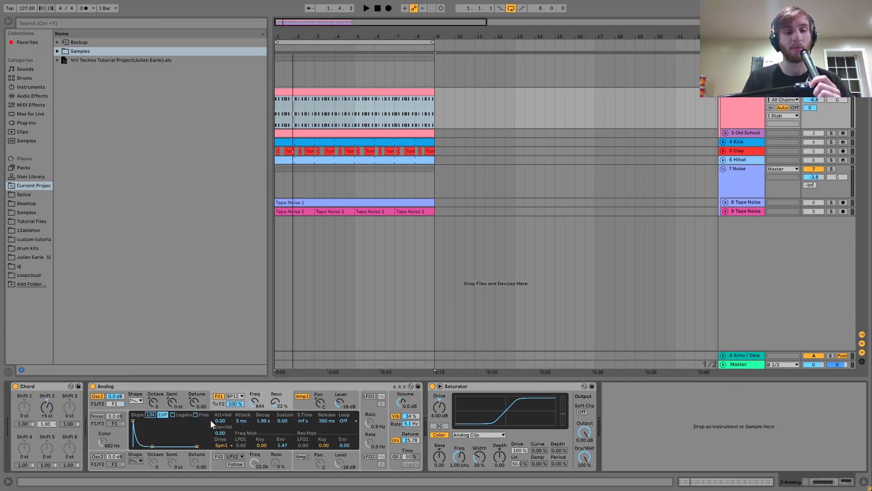
pyautogui.press('space')
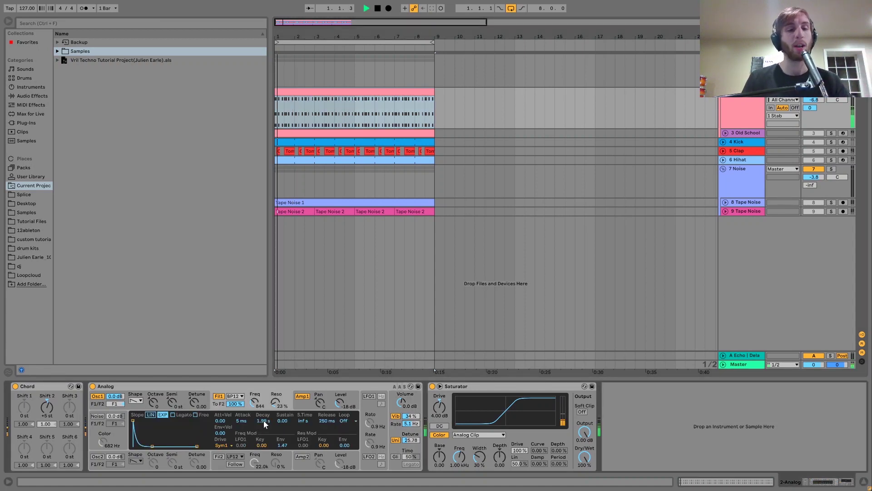
pyautogui.click(306, 407)
pyautogui.press('space')
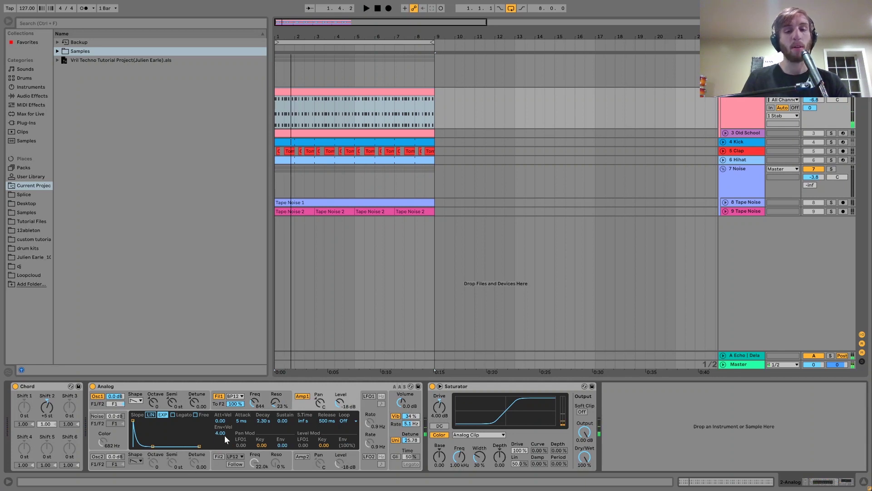
# Step: Compare the Analog stab with Unison switched off and back on during playback
pyautogui.click(392, 429)
pyautogui.press('space')
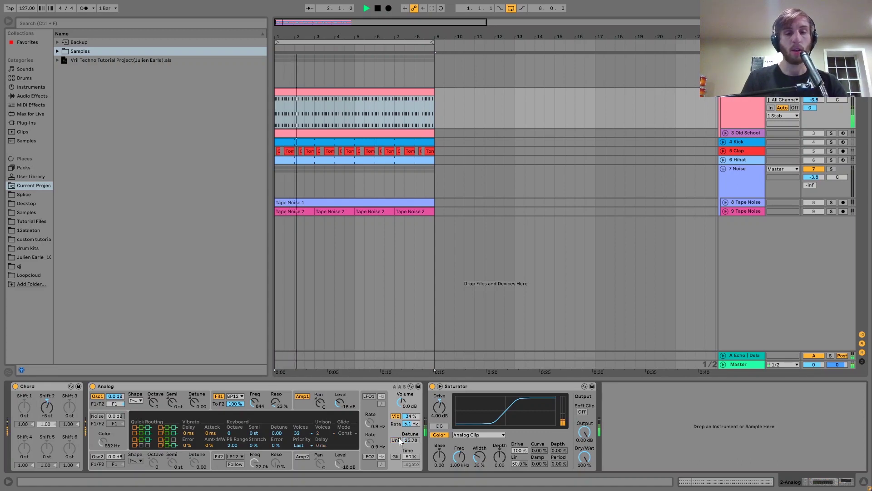
pyautogui.click(396, 440)
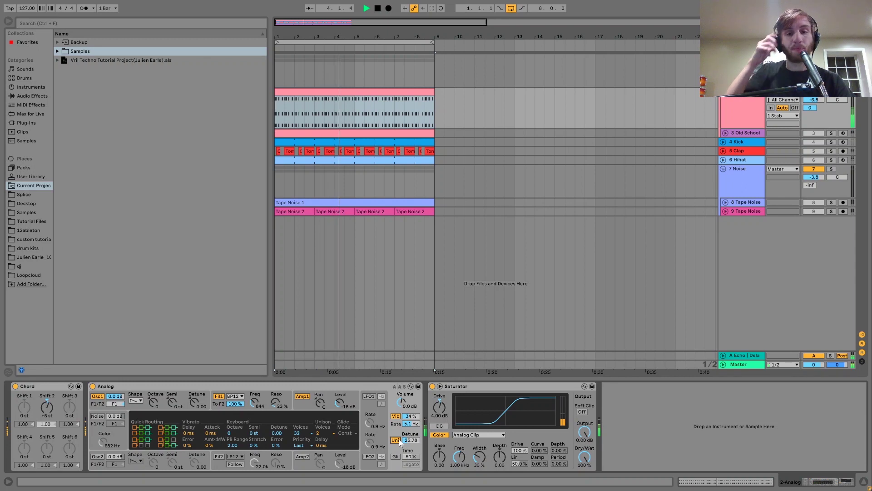
pyautogui.press('space')
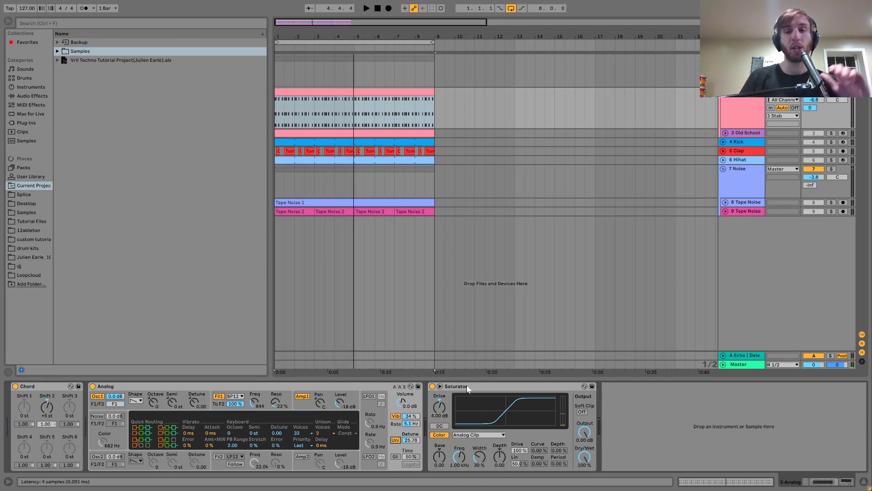
# Step: Solo the Old School track, unfold it, and audition it with its devices shown
pyautogui.click(831, 133)
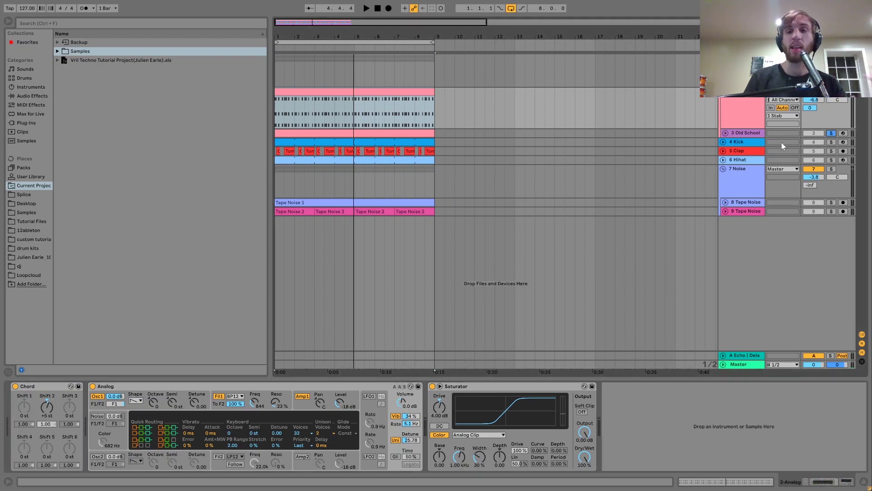
pyautogui.click(746, 133)
pyautogui.click(726, 133)
pyautogui.press('space')
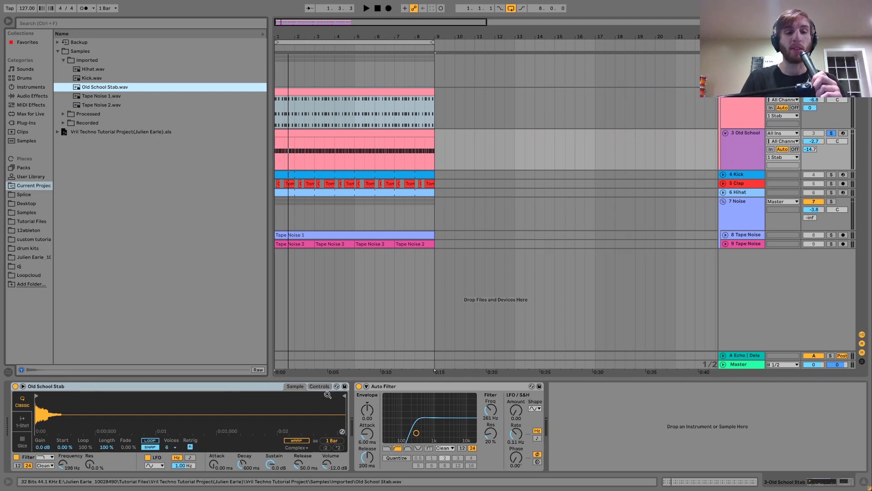
# Step: Show the Old School Stab sampler's controls and examine its filter envelope while playing the track
pyautogui.click(320, 386)
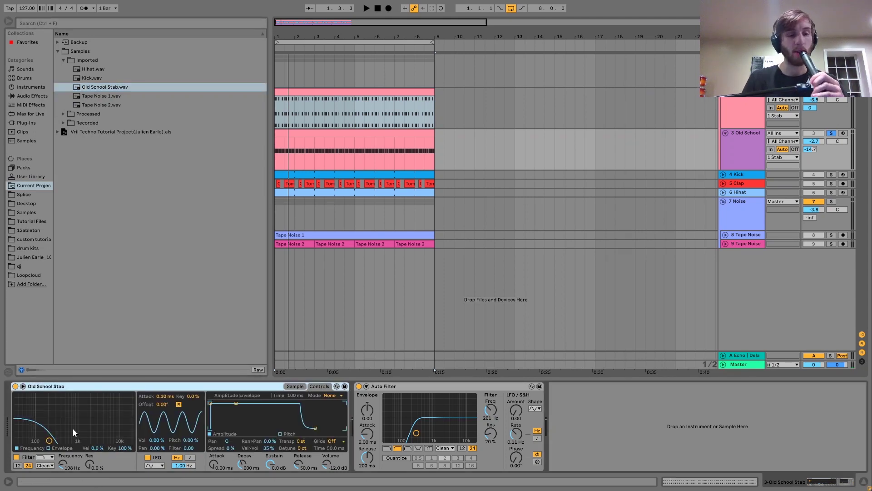
pyautogui.click(58, 448)
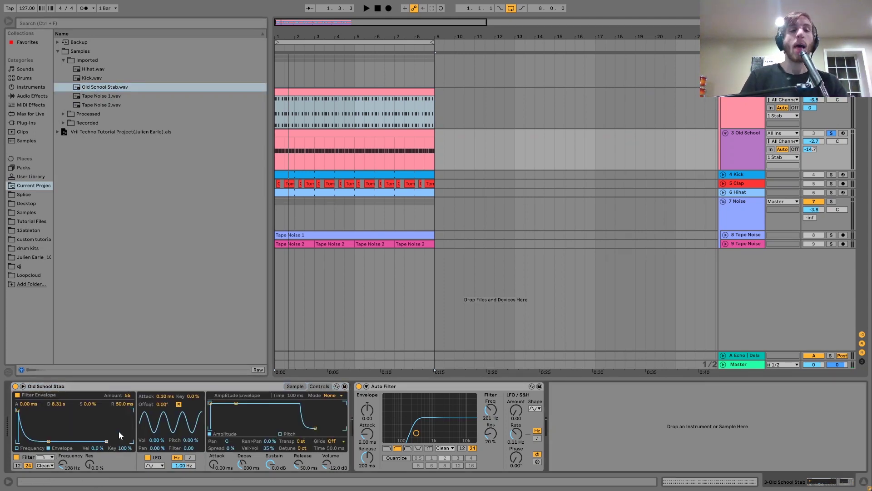
pyautogui.press('space')
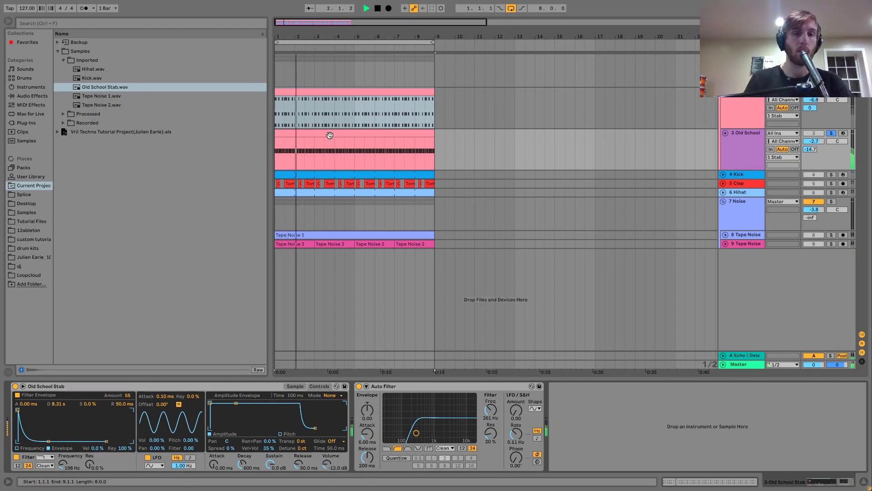
# Step: Examine the notes in the Old School track's MIDI clip, return to its devices, and stop playback
pyautogui.doubleClick(331, 134)
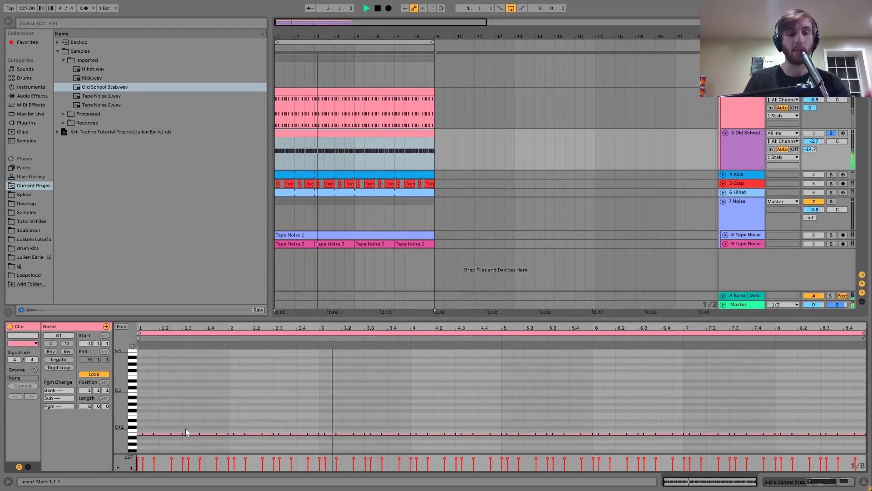
pyautogui.click(750, 152)
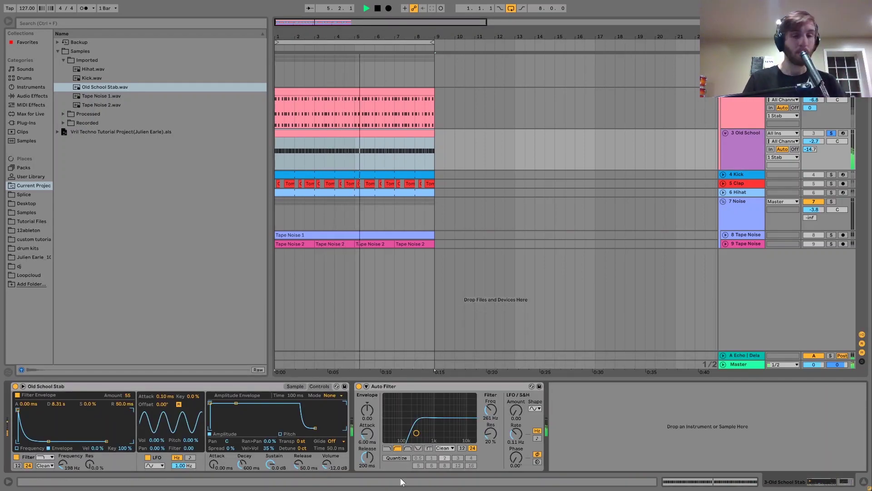
pyautogui.press('space')
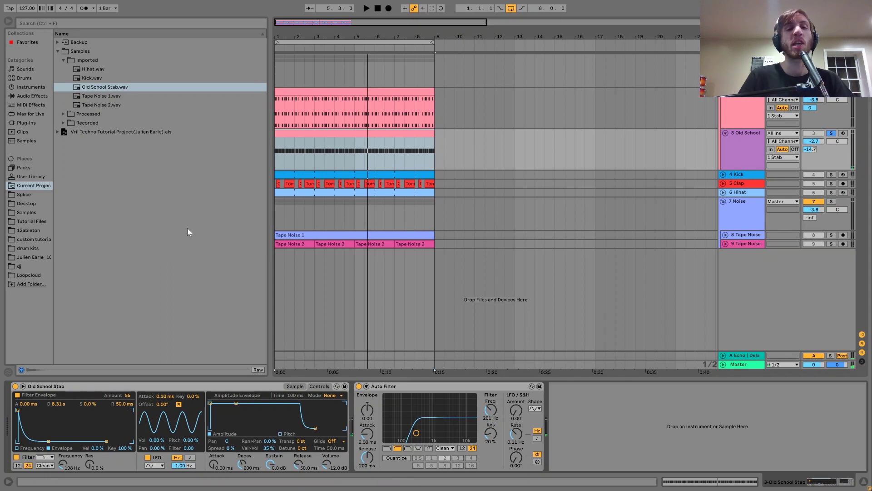
# Step: Compare the Old School stab with the sampler's filter switched off and back on during playback
pyautogui.press('space')
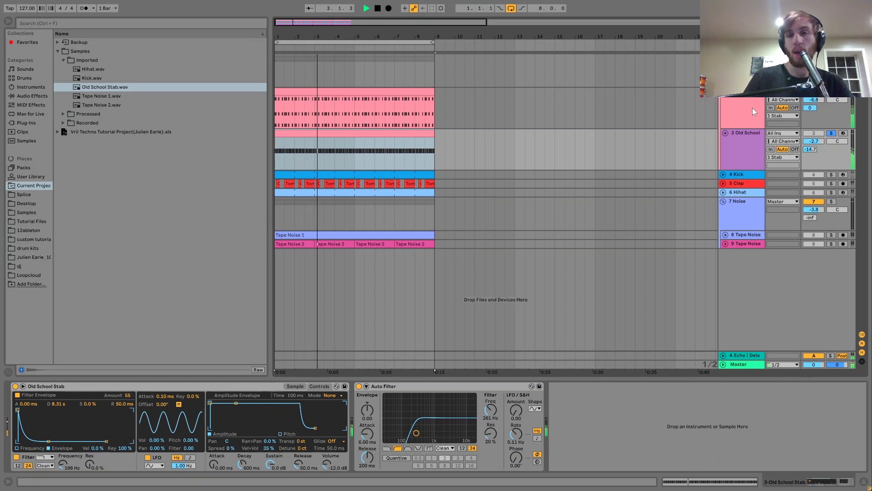
pyautogui.press('space')
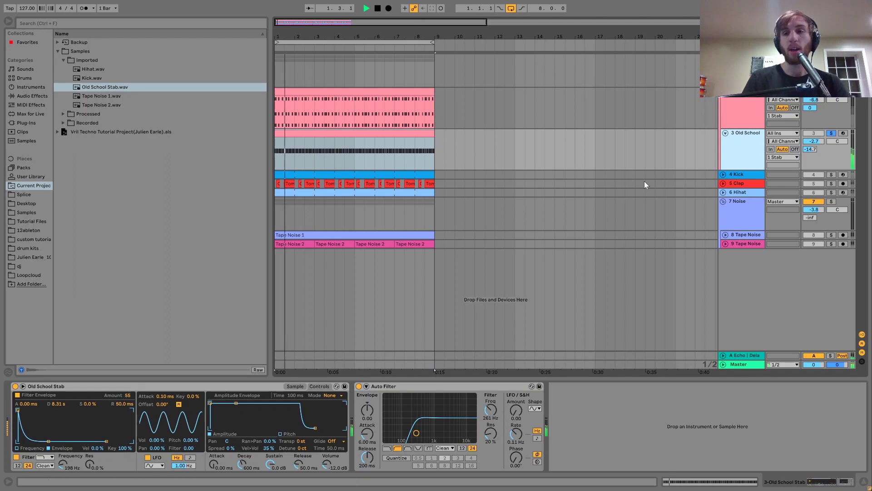
pyautogui.press('space')
pyautogui.click(16, 458)
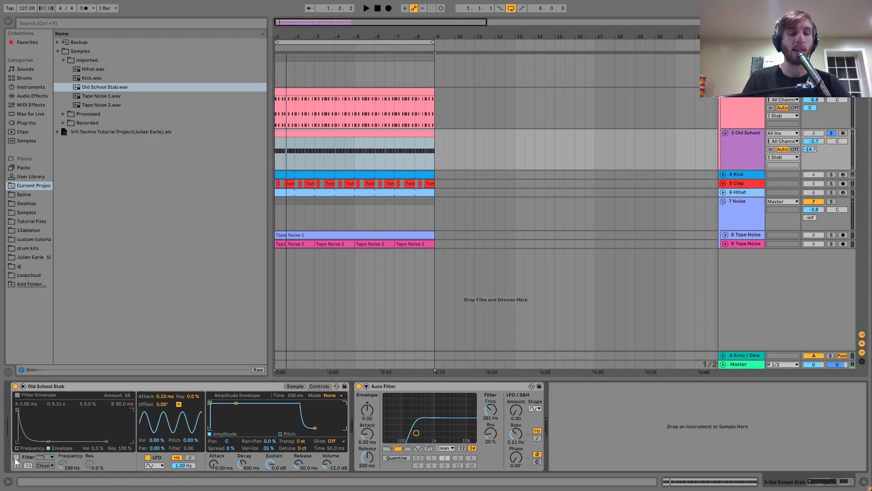
pyautogui.press('space')
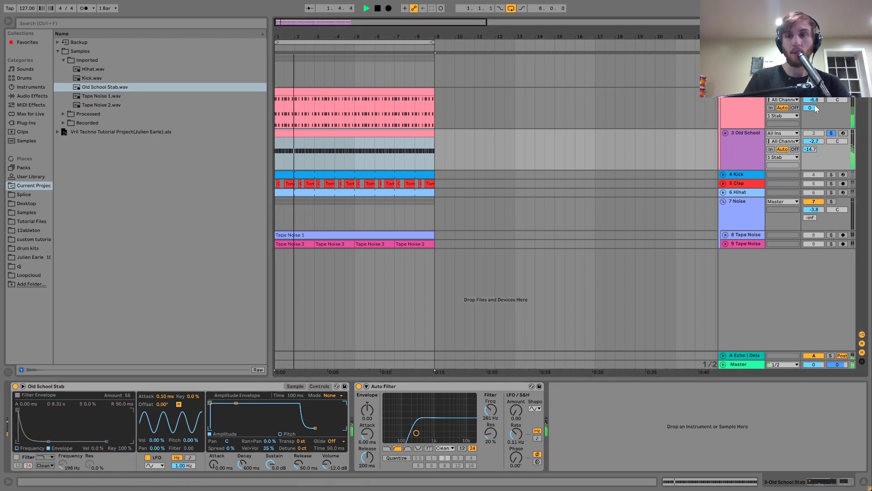
pyautogui.press('space')
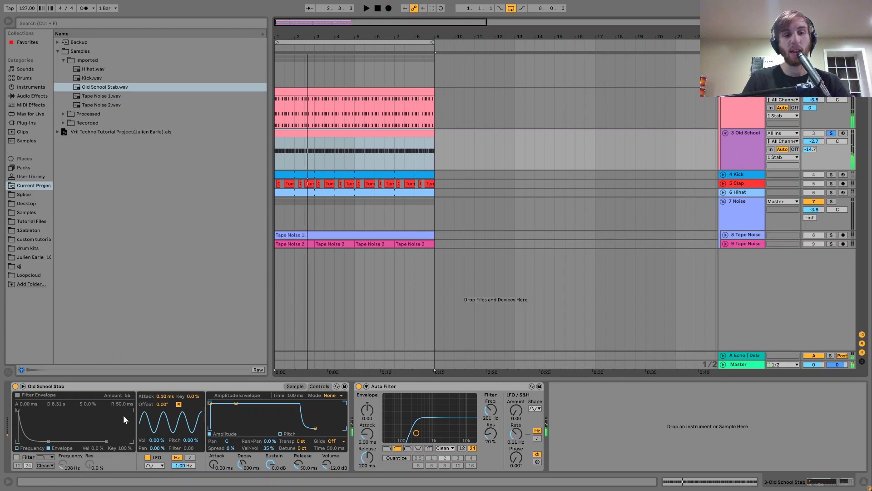
pyautogui.click(16, 458)
pyautogui.press('space')
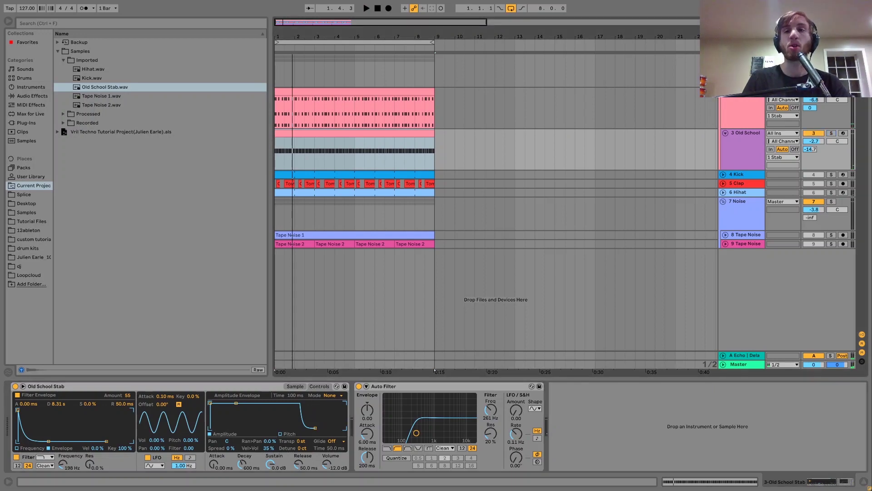
# Step: Show the Stab group's effects, audition it with Reverb and Echo switched off, and undo both changes
pyautogui.click(744, 59)
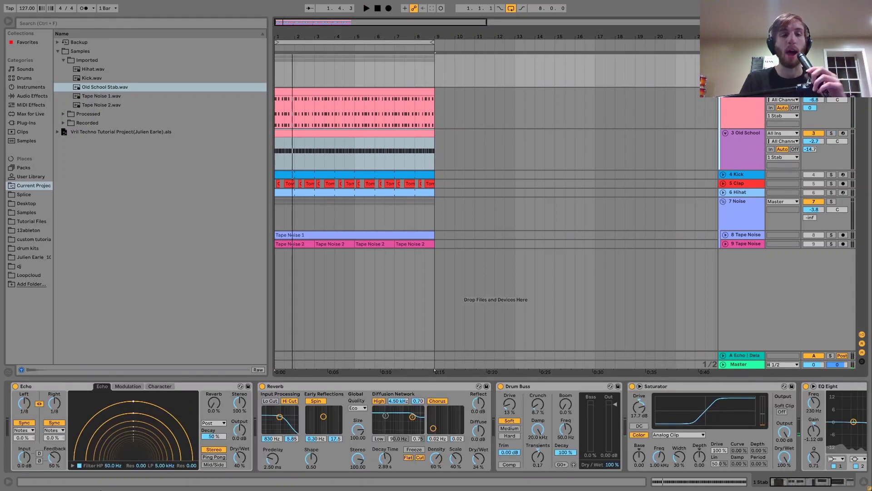
pyautogui.press('space')
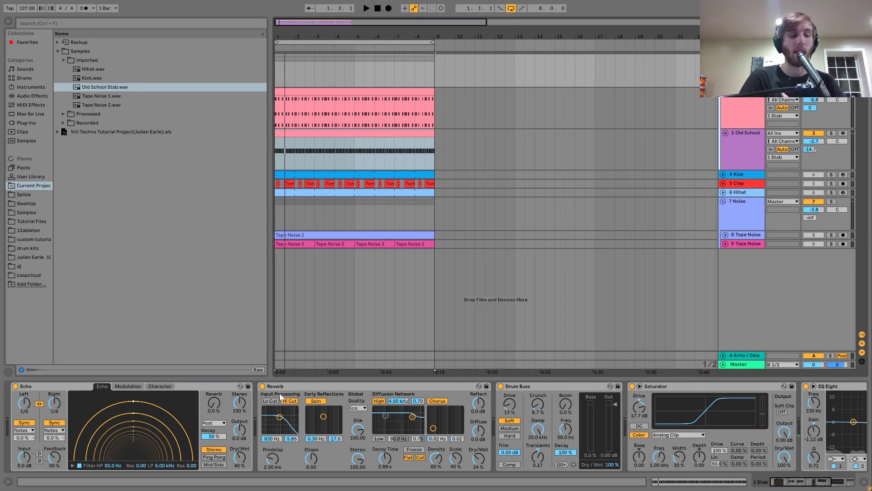
pyautogui.click(263, 387)
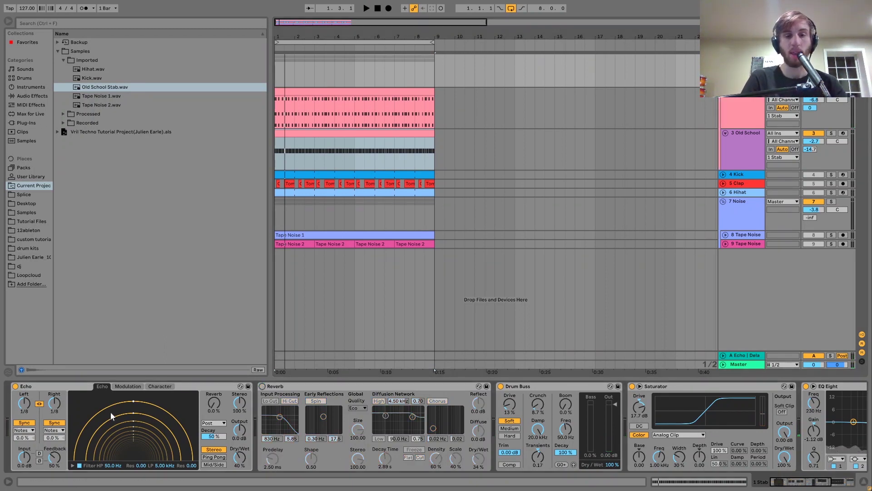
pyautogui.click(15, 387)
pyautogui.press('space')
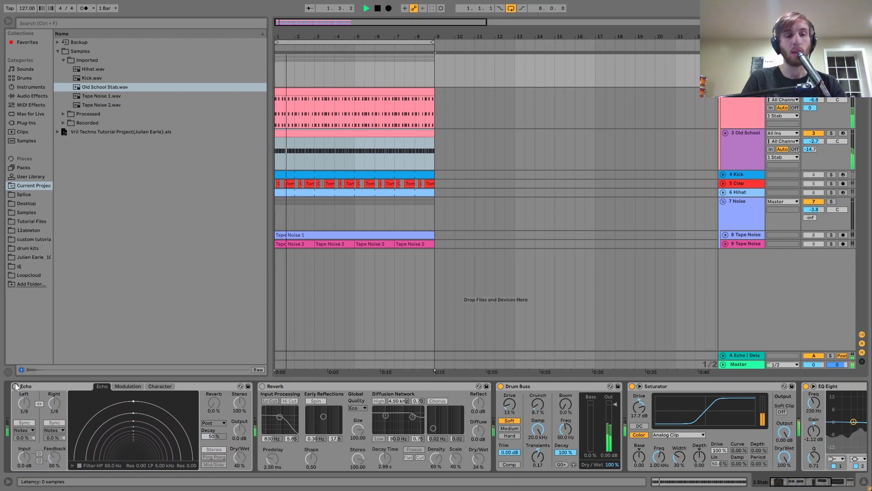
pyautogui.hotkey('ctrl', 'z')
pyautogui.hotkey('ctrl', 'z')
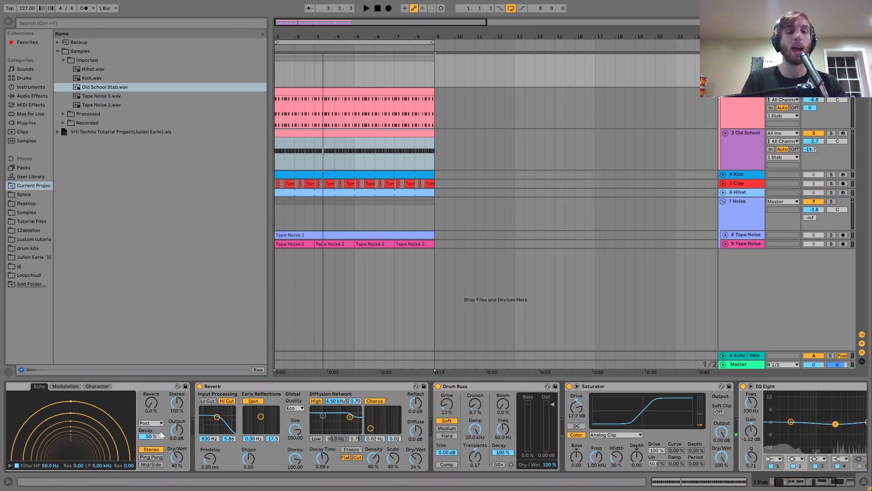
# Step: Examine the Stab group's Drum Buss, Saturator, EQ Eight and Auto Pan settings while auditioning the stabs
pyautogui.scroll(-4, 160, 432)
pyautogui.scroll(-3, 161, 434)
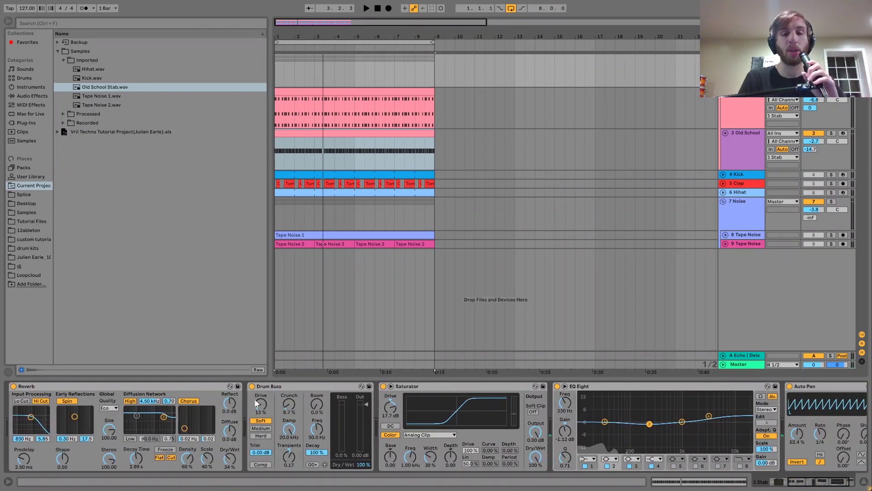
pyautogui.scroll(-2, 412, 425)
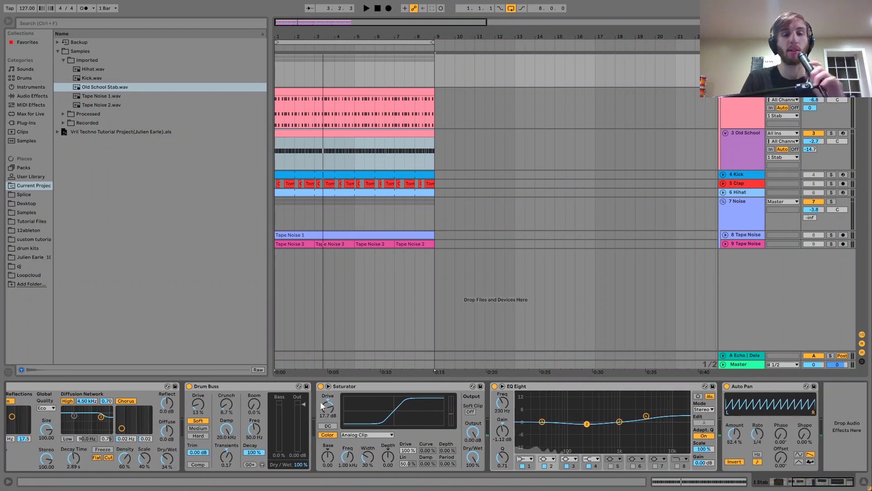
pyautogui.press('space')
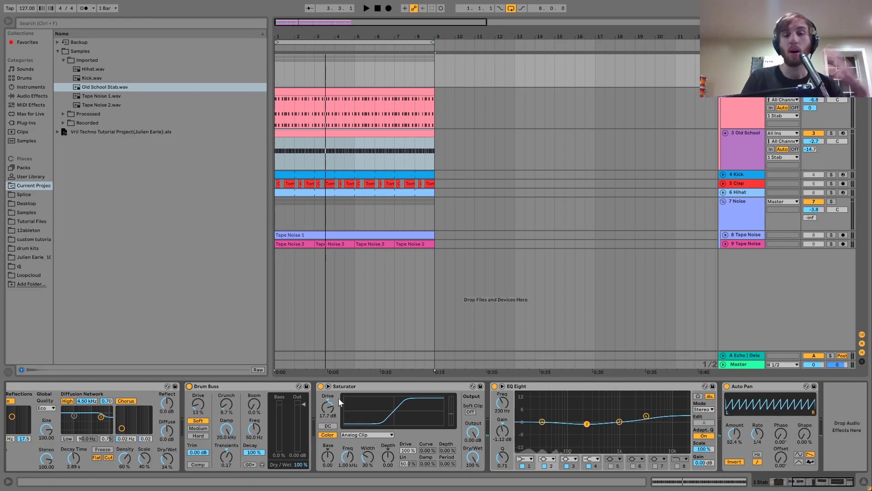
pyautogui.press('space')
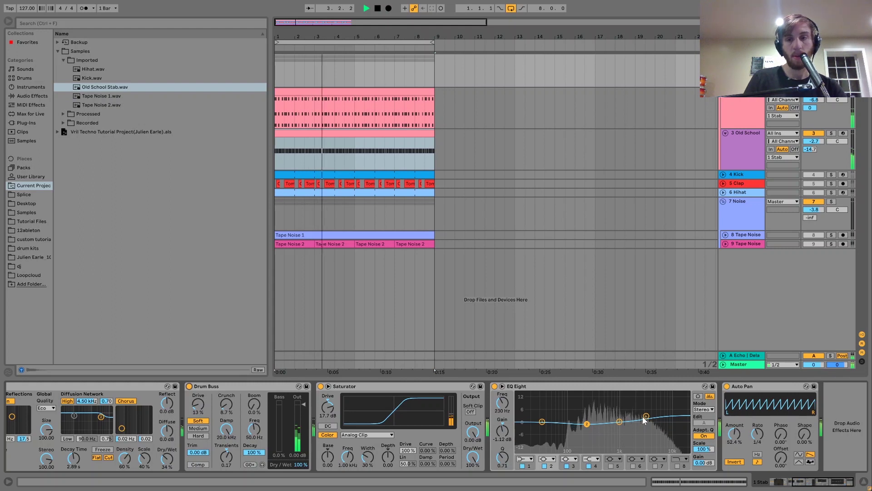
pyautogui.press('space')
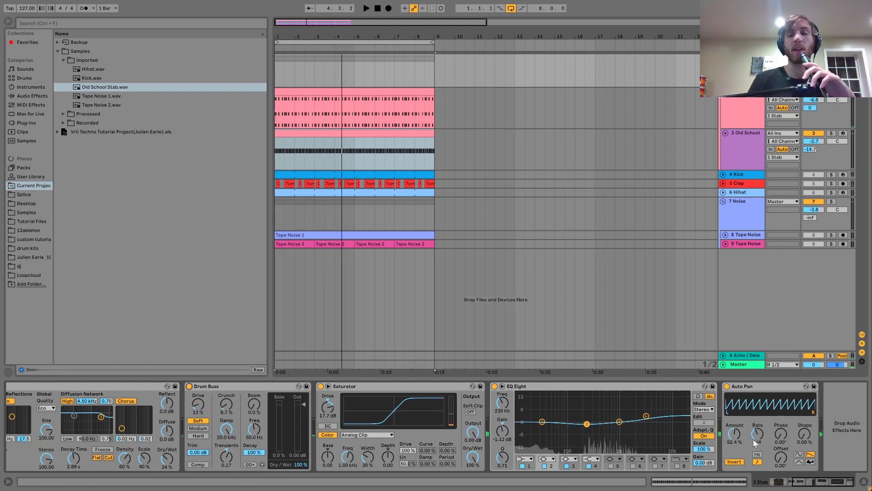
# Step: Compare the stabs with Auto Pan switched off and back on, replaying the loop from the start
pyautogui.press('space')
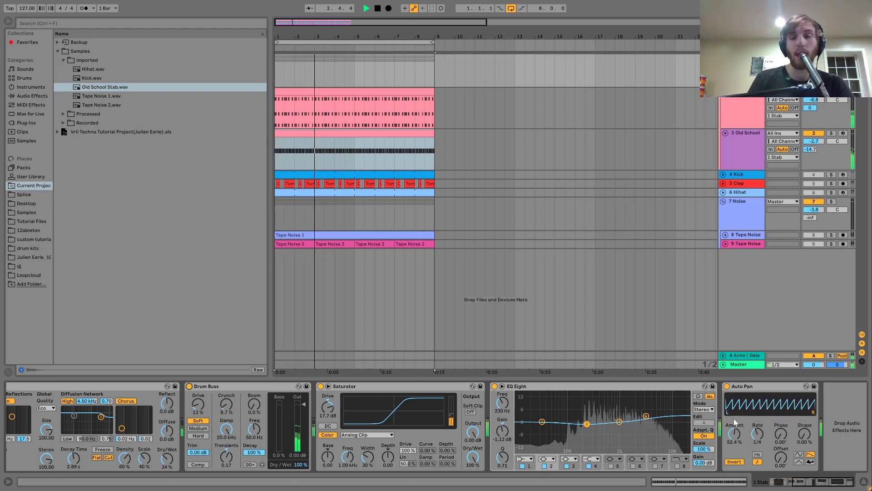
pyautogui.click(727, 386)
pyautogui.click(727, 386)
pyautogui.press('space')
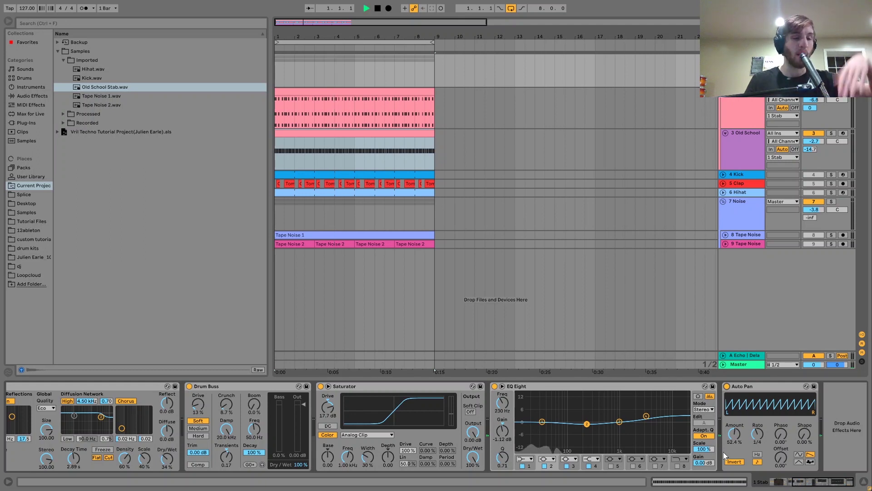
pyautogui.press('space')
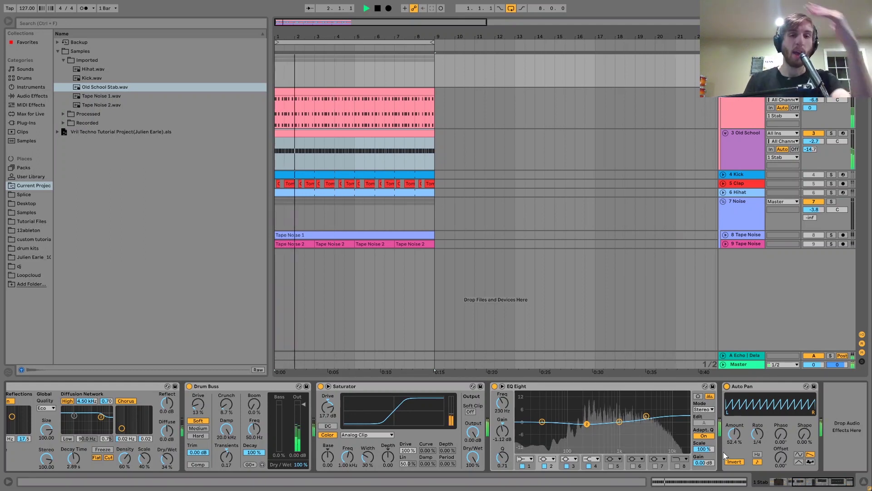
pyautogui.press('space')
pyautogui.press('space')
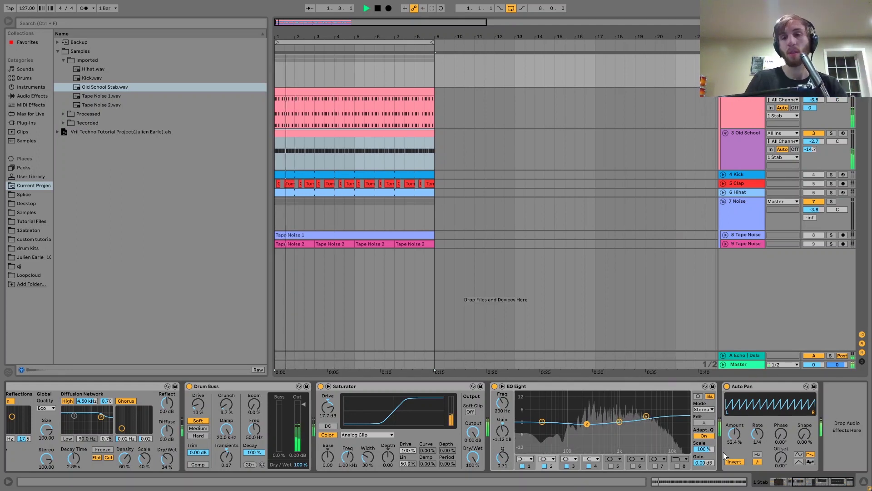
pyautogui.press('space')
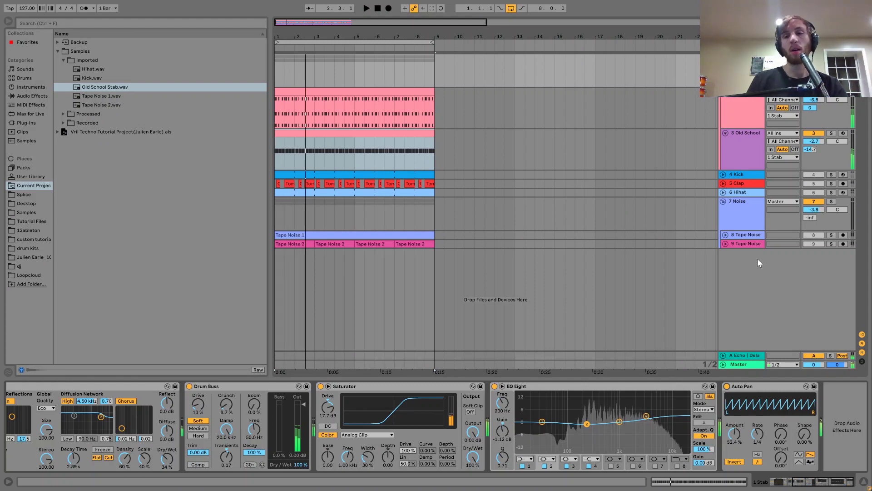
# Step: Solo the Kick track, unfold it, and audition it with its devices shown
pyautogui.click(831, 174)
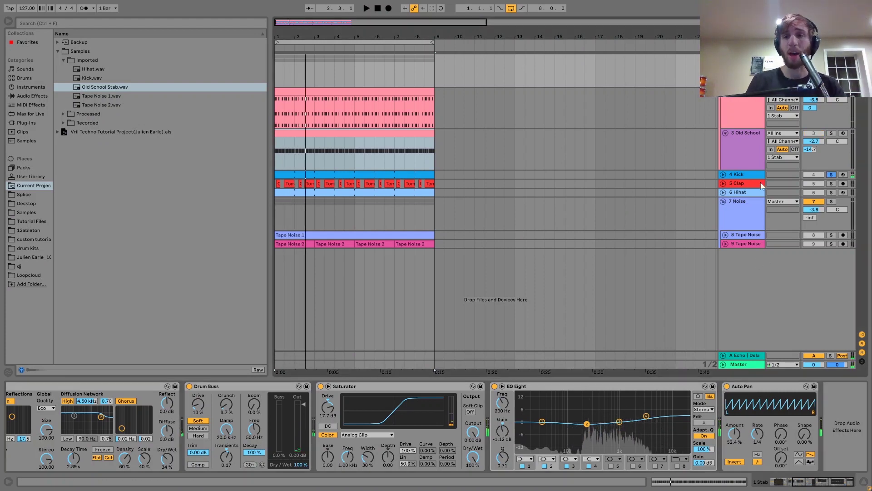
pyautogui.doubleClick(734, 174)
pyautogui.press('space')
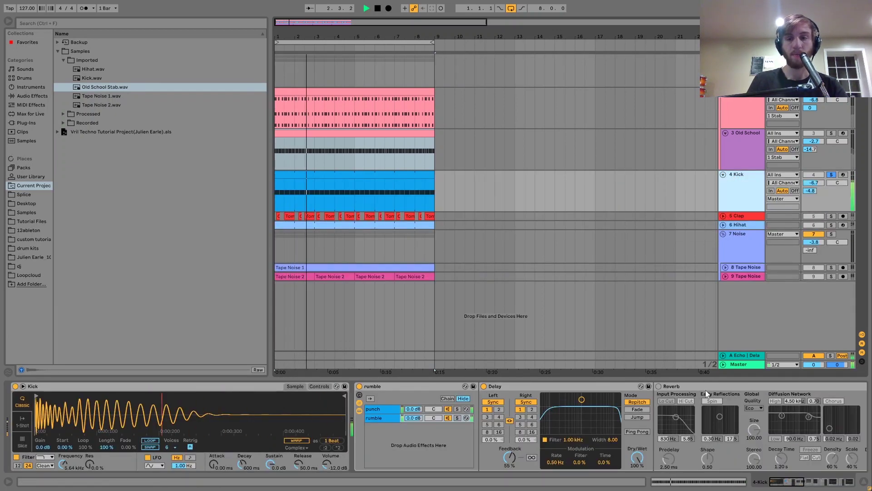
# Step: Delete the switched-off Reverb from the kick's rumble chain and stop playback
pyautogui.click(694, 386)
pyautogui.press('Delete')
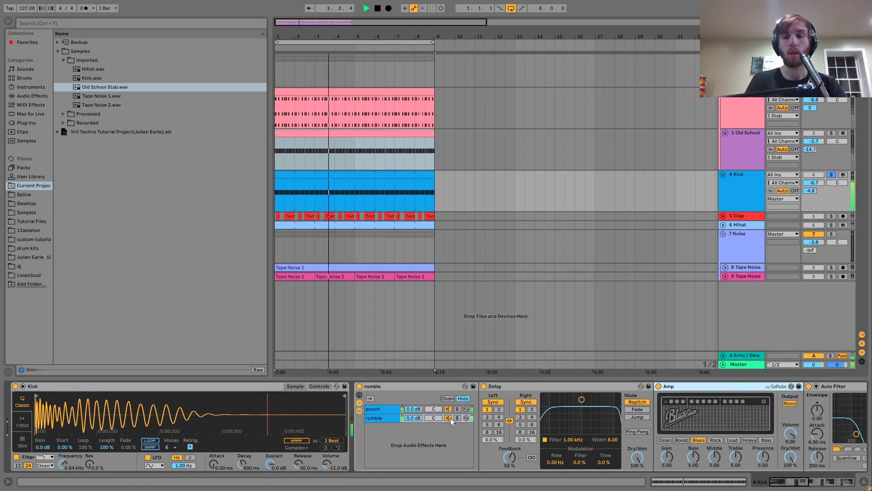
pyautogui.press('space')
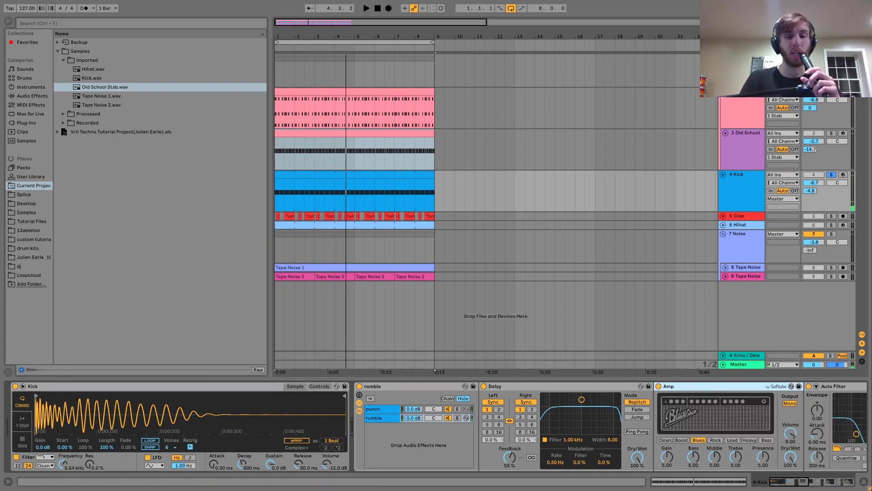
# Step: Replay the soloed kick and select the Kick.wav sample among the project's imported samples
pyautogui.press('space')
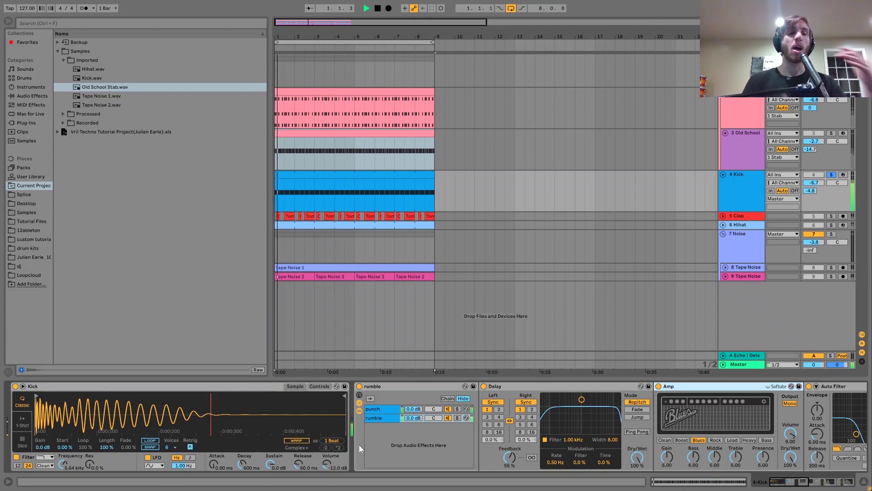
pyautogui.press('space')
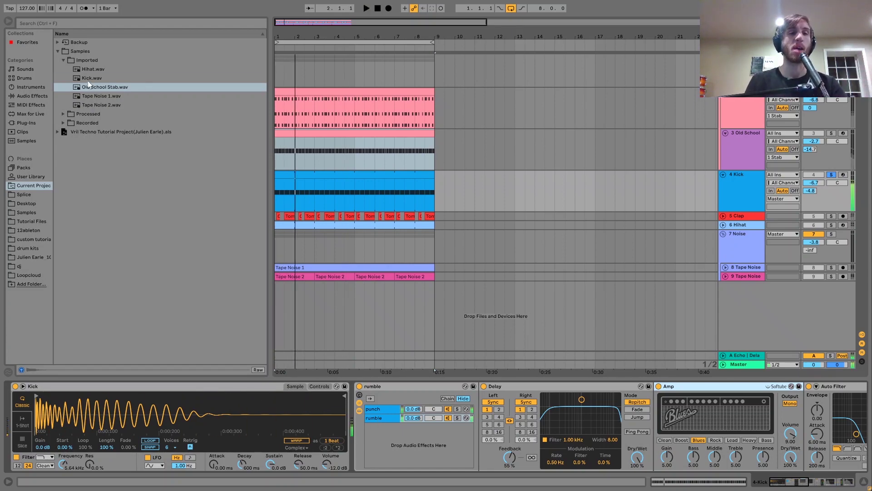
pyautogui.click(89, 81)
pyautogui.press('space')
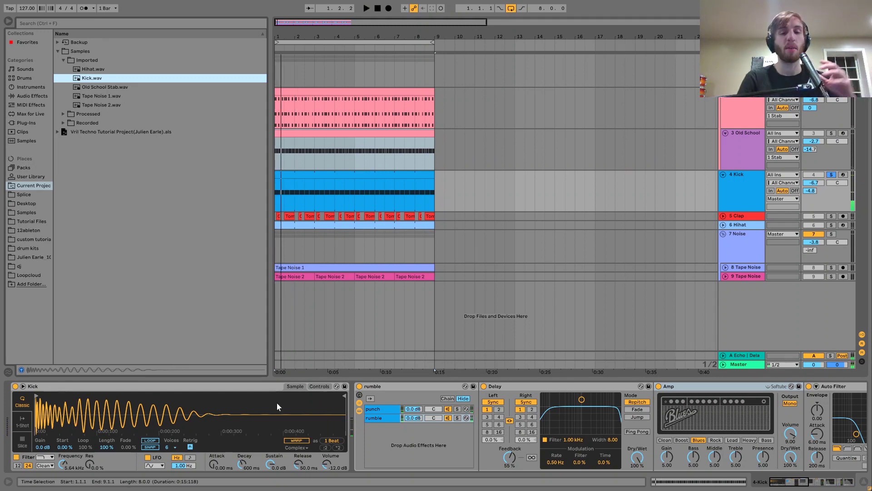
# Step: Solo the punch chain and then the rumble chain in the kick's rack during playback
pyautogui.click(377, 418)
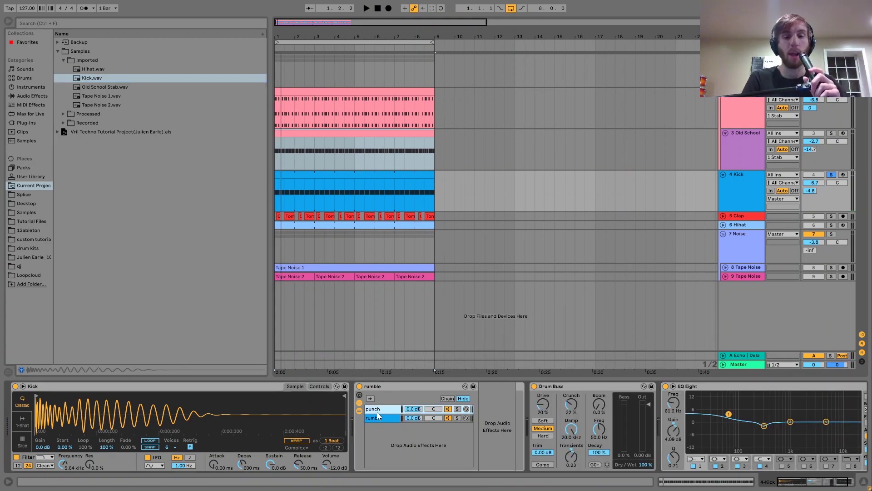
pyautogui.click(457, 409)
pyautogui.press('space')
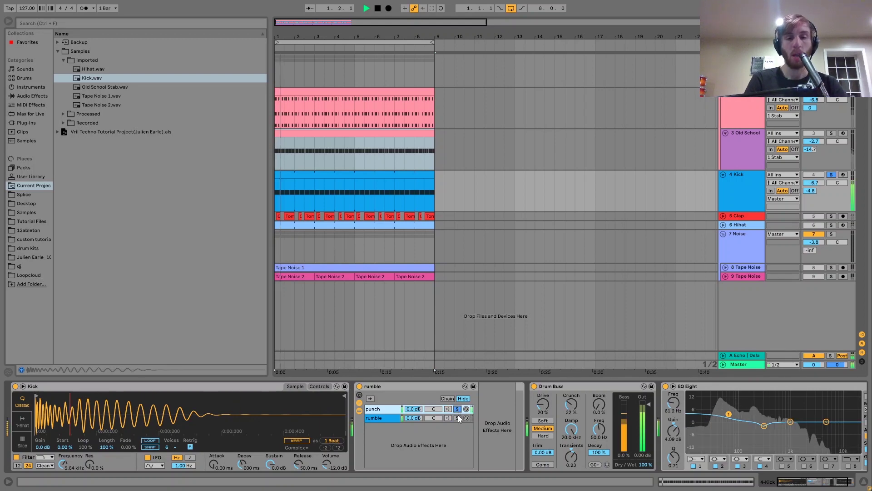
pyautogui.click(458, 417)
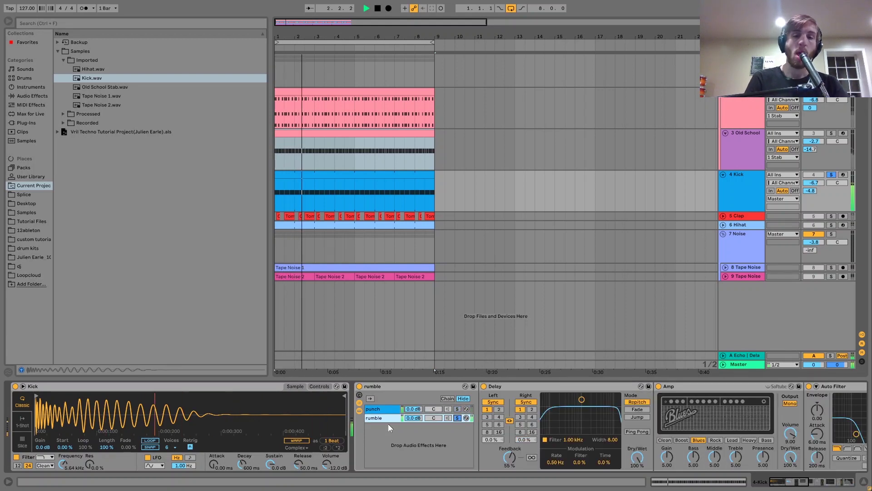
# Step: Stop playback, check the devices on the A Echo | Delay return, and replay with the Kick track's devices shown
pyautogui.click(738, 356)
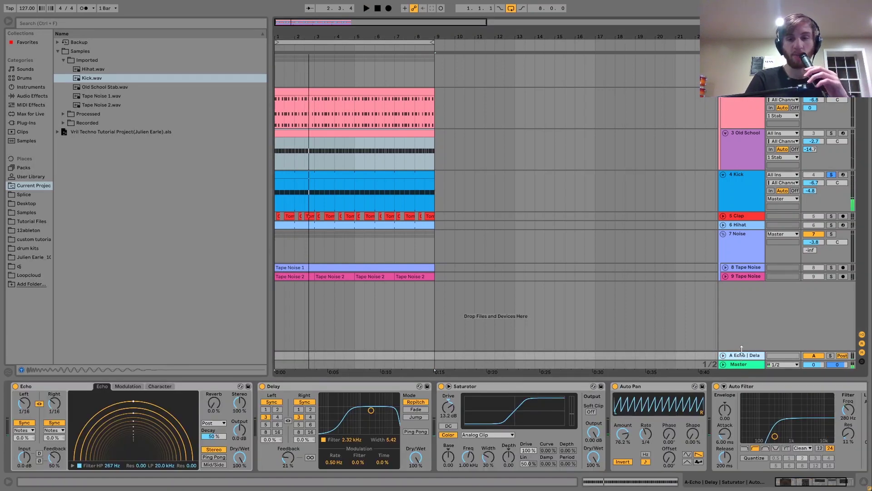
pyautogui.click(747, 193)
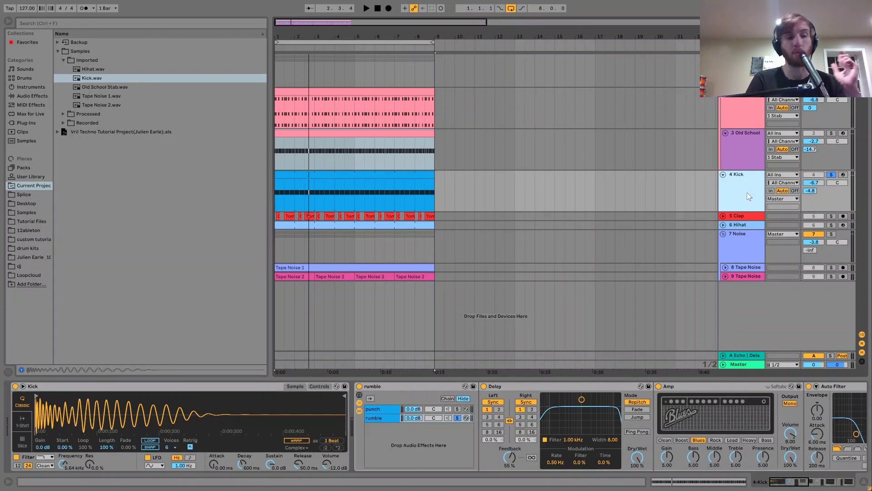
pyautogui.press('space')
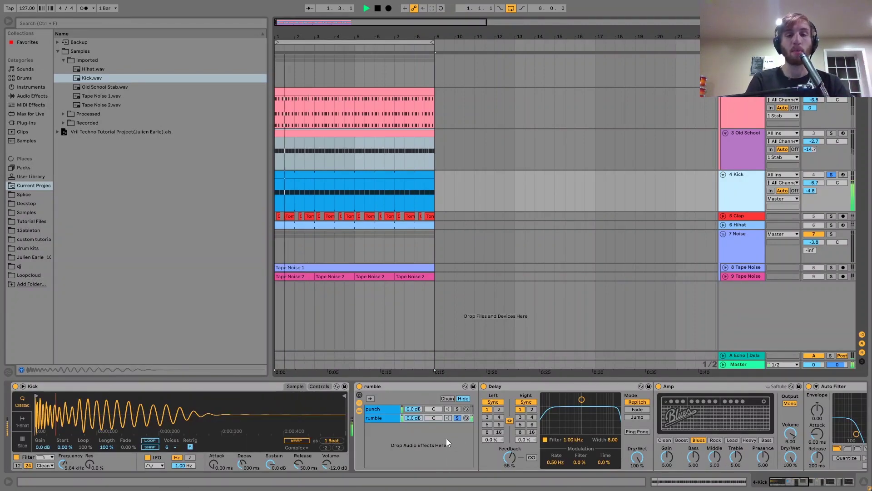
# Step: Audition the soloed rumble chain with its Auto Filter switched off and back on
pyautogui.scroll(-3, 446, 438)
pyautogui.scroll(-2, 446, 438)
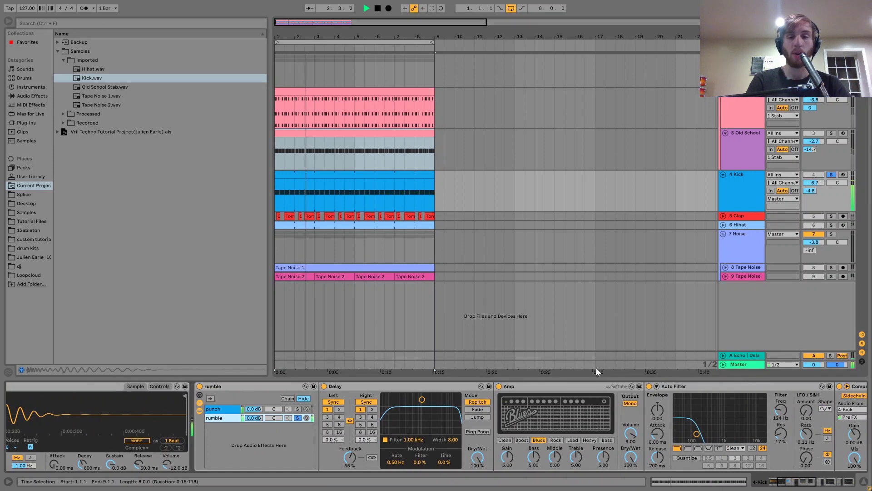
pyautogui.click(650, 385)
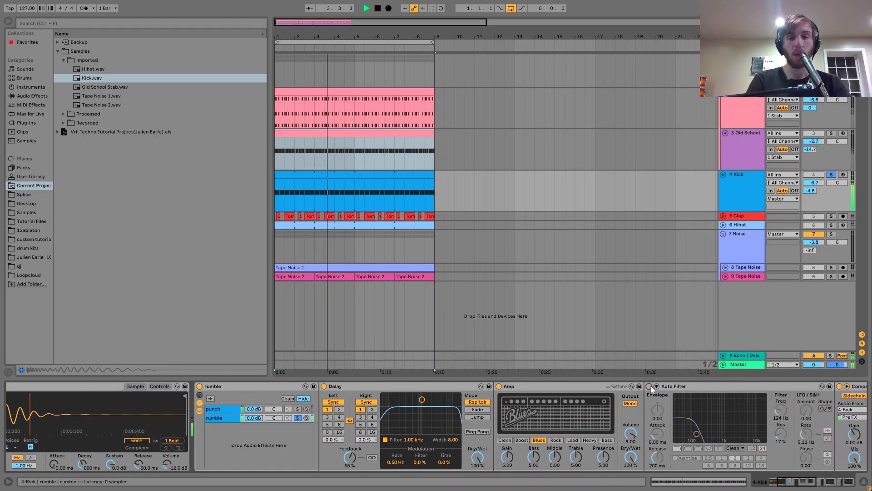
pyautogui.scroll(-3, 651, 388)
pyautogui.press('space')
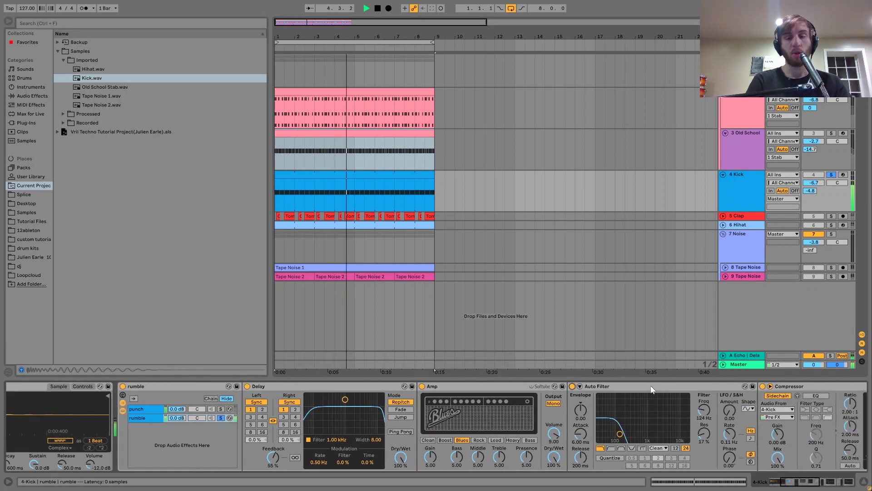
pyautogui.scroll(-2, 653, 389)
pyautogui.press('space')
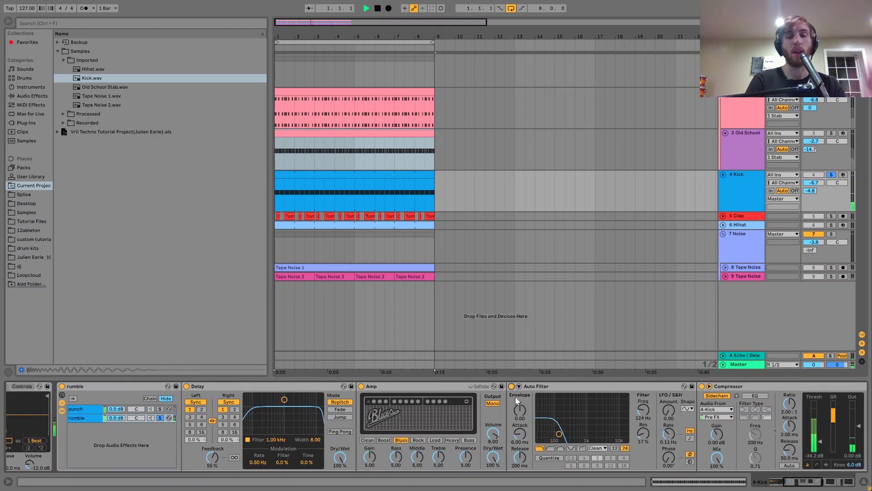
# Step: Examine the rumble chain's sidechained Compressor and EQ Eight during playback, and select the EQ's 107 Hz cut
pyautogui.scroll(-1, 515, 398)
pyautogui.scroll(-5, 515, 396)
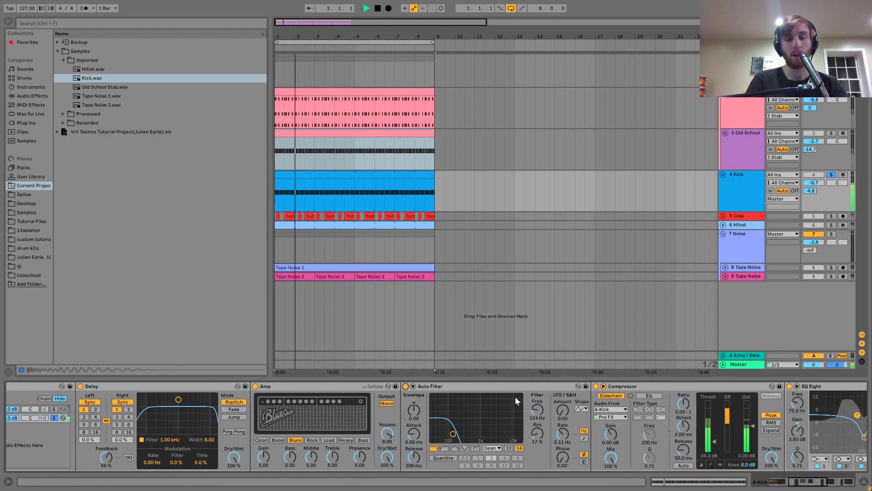
pyautogui.scroll(-2, 501, 406)
pyautogui.press('space')
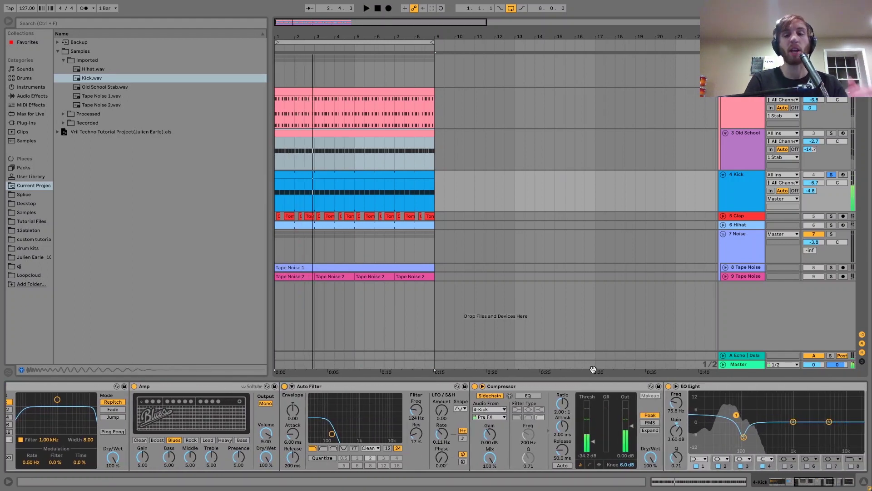
pyautogui.scroll(-2, 613, 391)
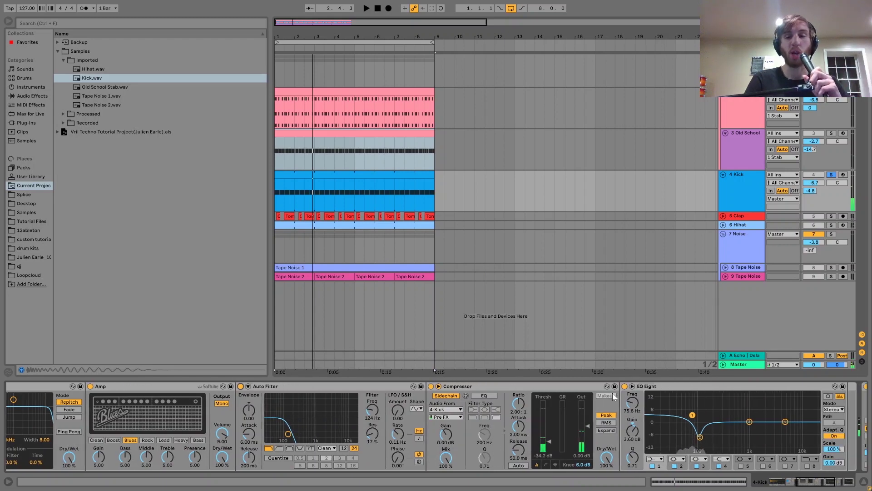
pyautogui.click(698, 437)
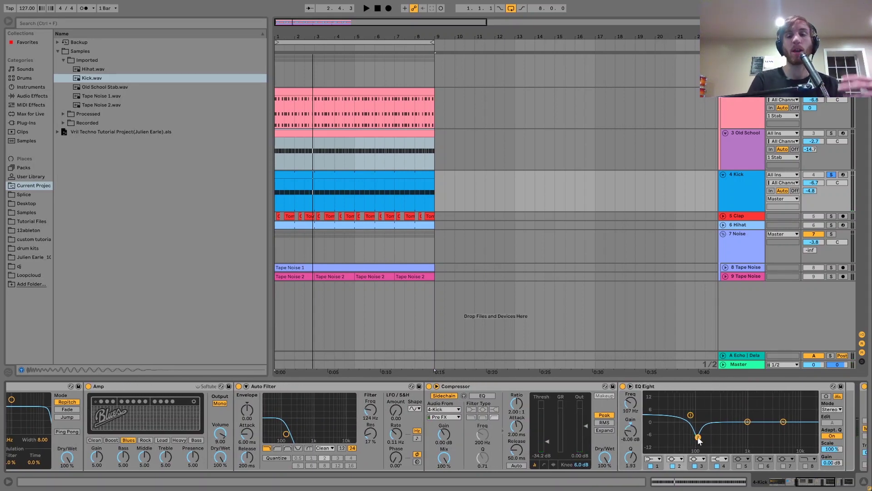
# Step: Unsolo the rumble chain and hide the chain devices to show the Drum Buss and EQ Eight after the rack
pyautogui.scroll(10, 624, 444)
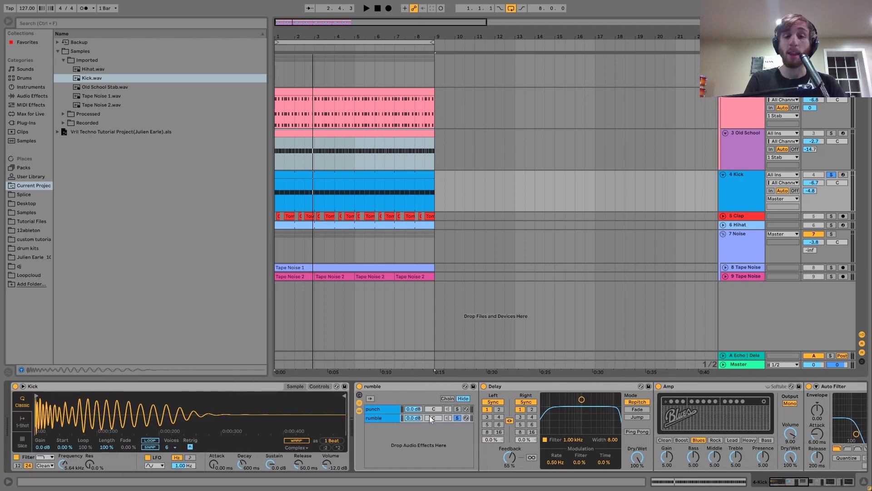
pyautogui.click(459, 418)
pyautogui.click(375, 410)
pyautogui.click(359, 411)
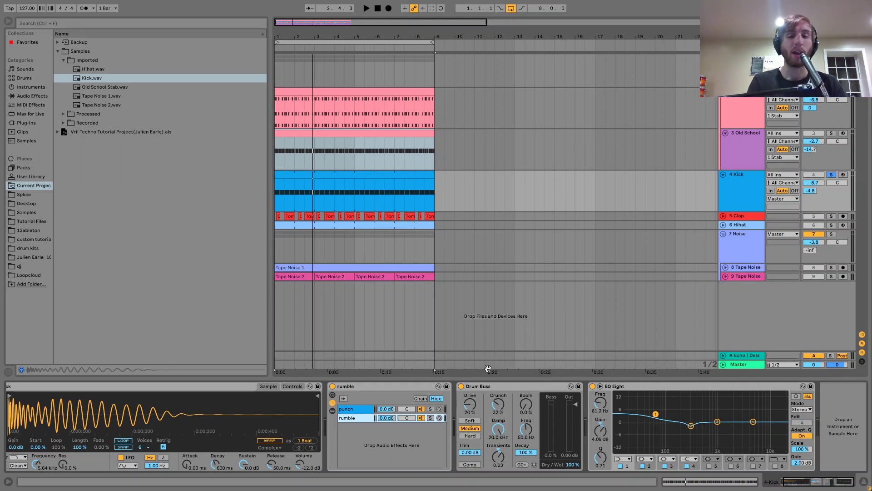
# Step: Audition the combined kick through the Drum Buss and EQ Eight, and select the EQ's 303 Hz dip
pyautogui.press('space')
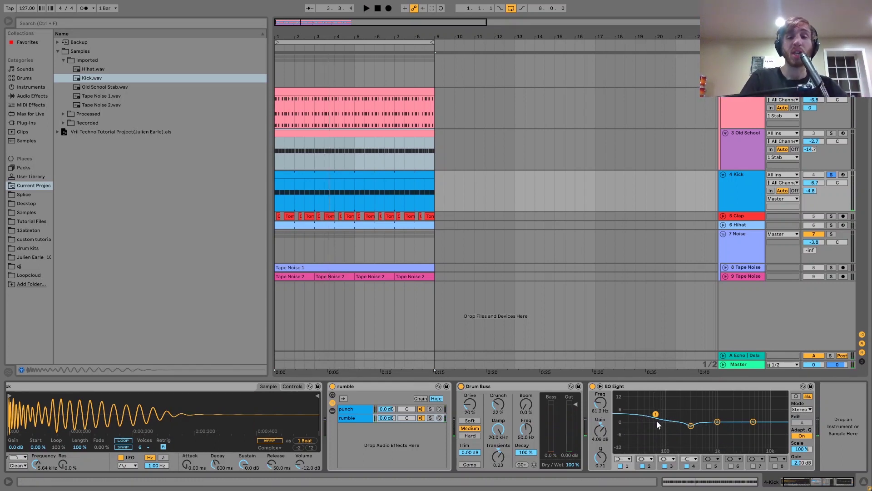
pyautogui.click(691, 426)
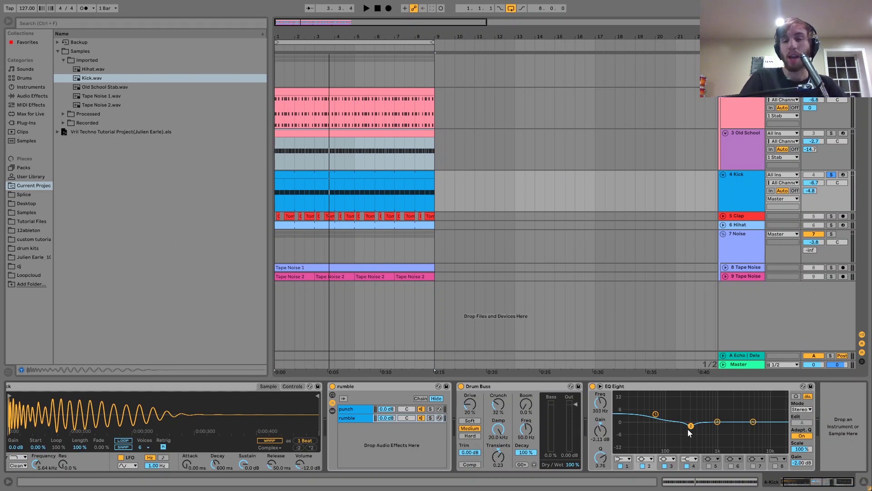
pyautogui.press('space')
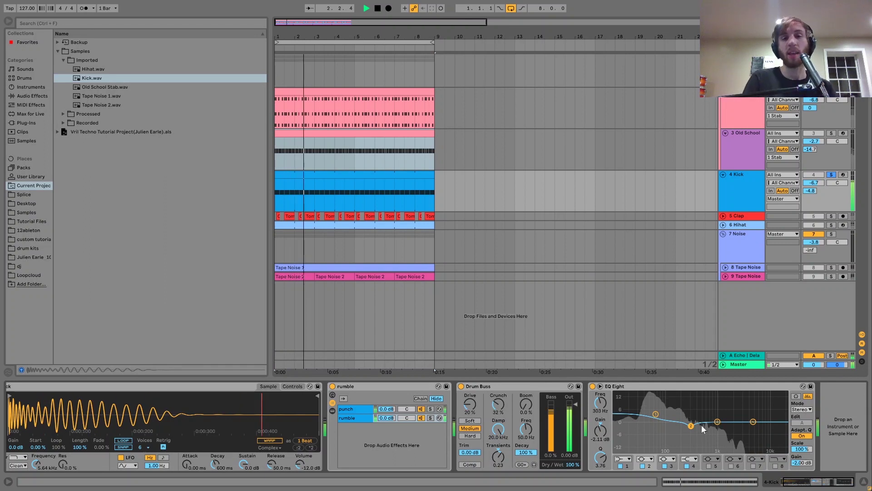
# Step: Solo and unfold the Clap track in place of the Kick, and audition its clips zoomed in
pyautogui.click(831, 216)
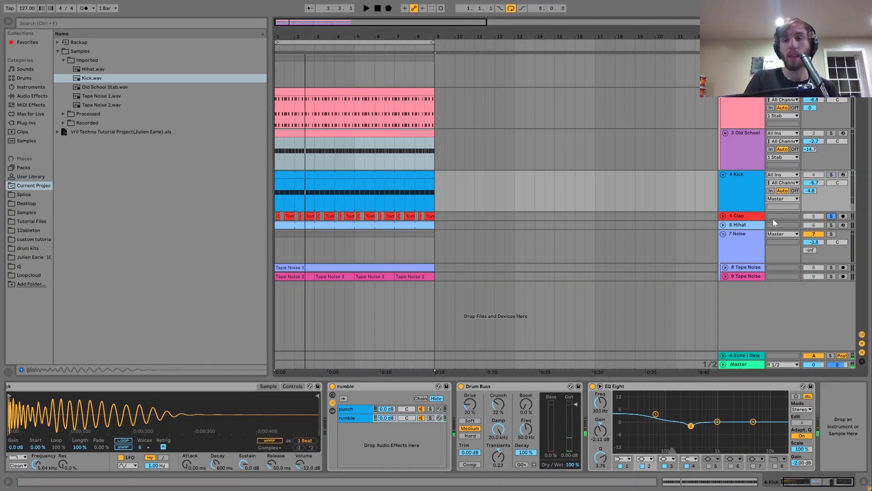
pyautogui.click(743, 217)
pyautogui.press('space')
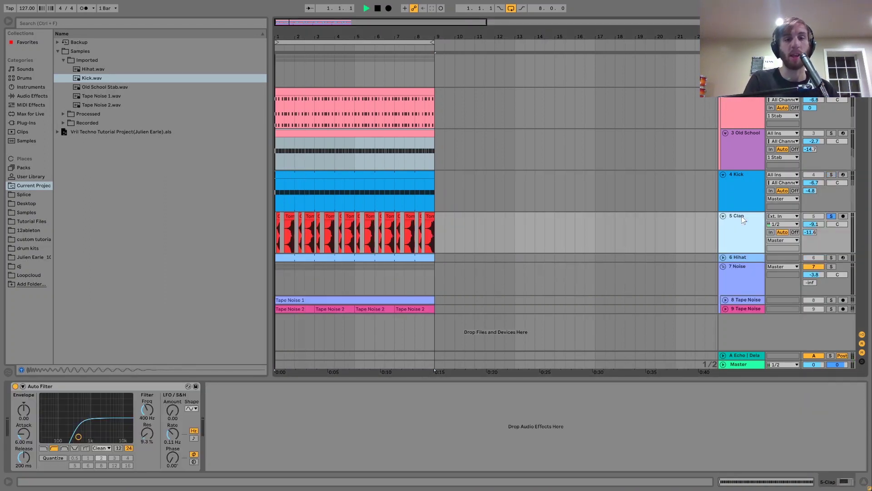
pyautogui.moveTo(282, 33); pyautogui.dragTo(275, 34)
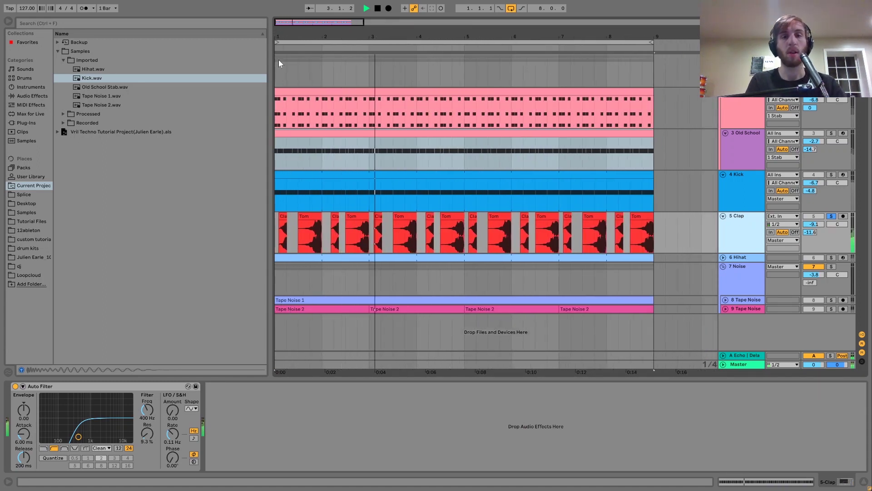
pyautogui.press('space')
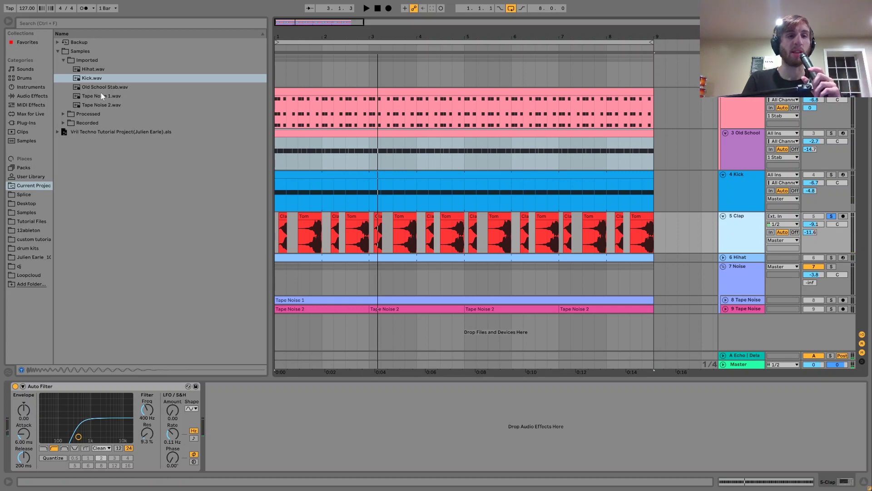
# Step: Select the first Clap clip on the Clap track and audition it on its own
pyautogui.click(281, 216)
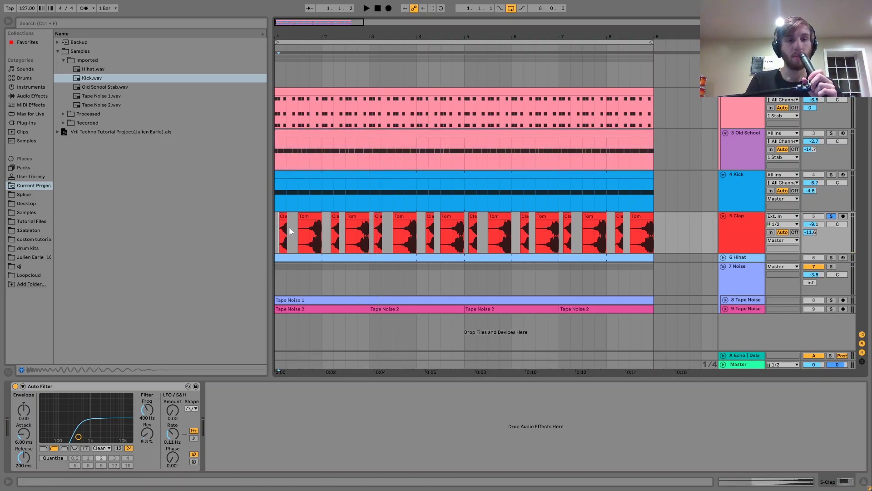
pyautogui.click(282, 218)
pyautogui.press('space')
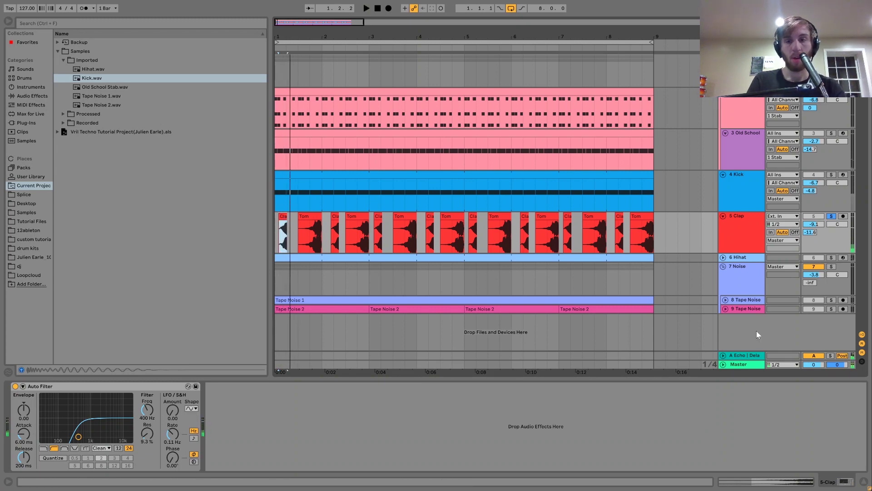
# Step: Paste a reversed copy of the Clap clip at 9.4.1 on a new audio track below the Clap track and solo it
pyautogui.click(695, 312)
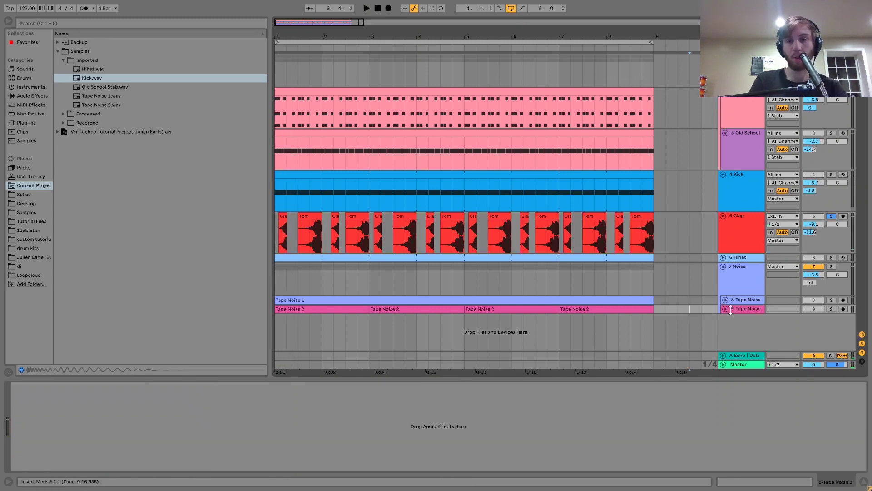
pyautogui.hotkey('ctrl', 't')
pyautogui.hotkey('ctrl', 'v')
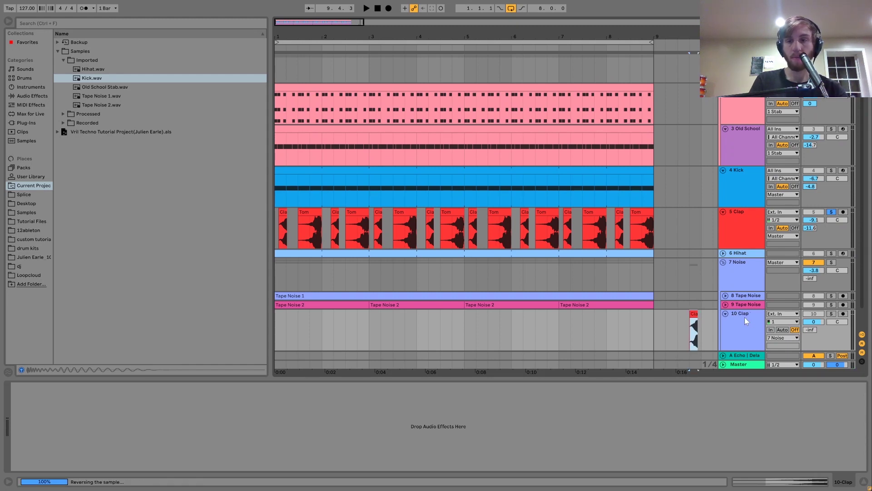
pyautogui.moveTo(743, 315); pyautogui.dragTo(735, 241)
pyautogui.click(832, 253)
pyautogui.press('space')
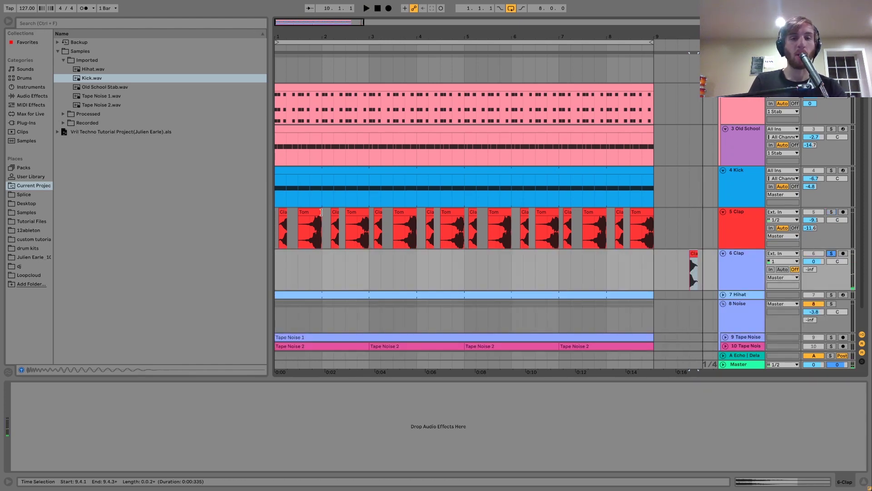
# Step: Paste a reversed copy of the first Tom clip at 10.2.1 on the new Clap track and audition it
pyautogui.click(322, 211)
pyautogui.click(707, 268)
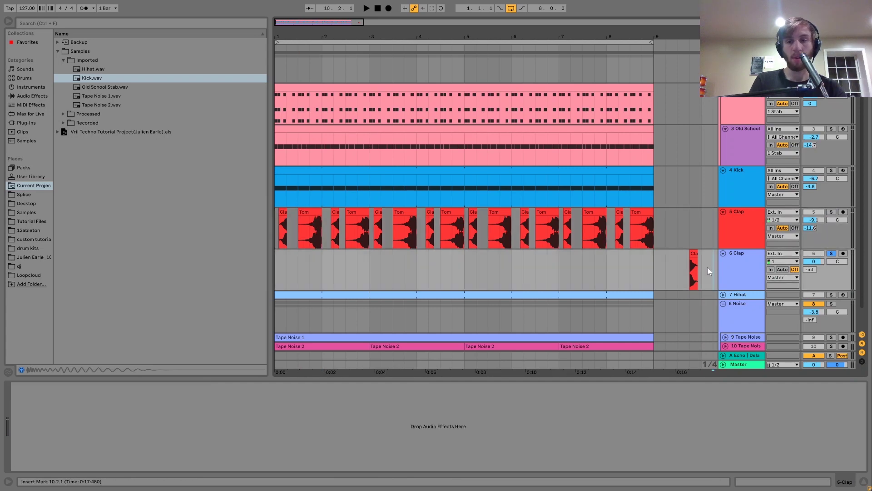
pyautogui.hotkey('ctrl', 'v')
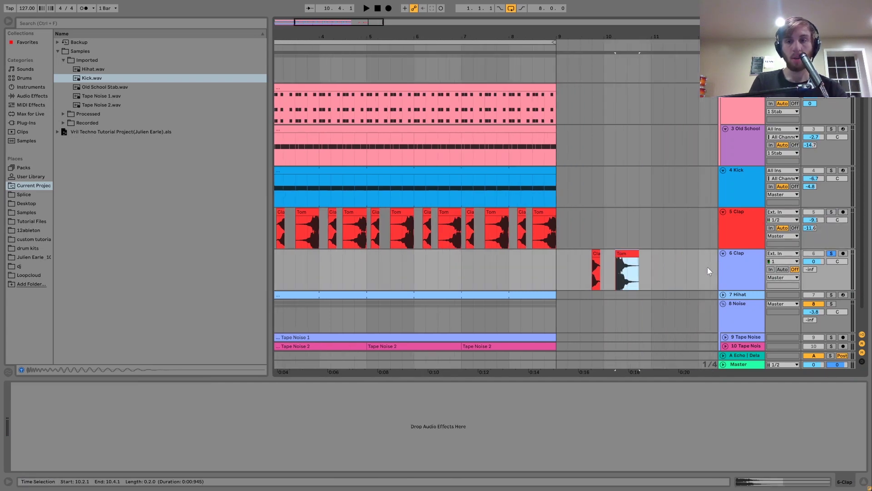
pyautogui.press('space')
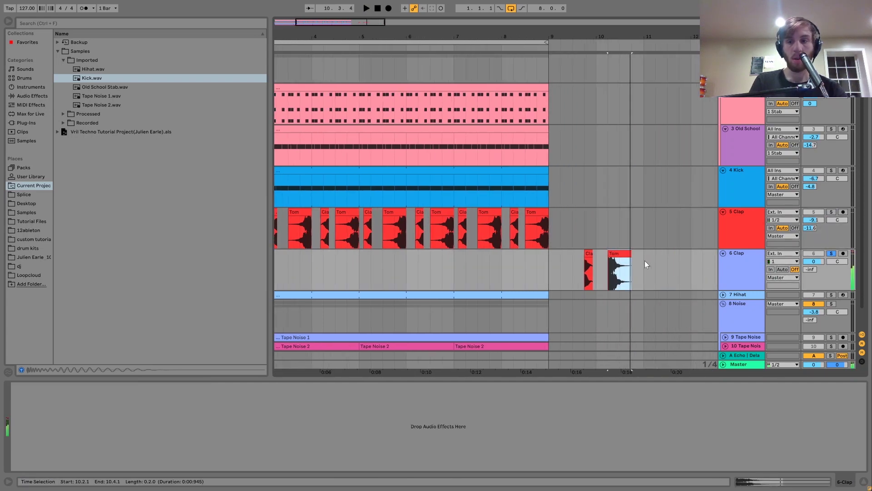
pyautogui.press('space')
pyautogui.press('space')
# Step: Delete the temporary track holding the reversed Clap and Tom copies
pyautogui.click(756, 254)
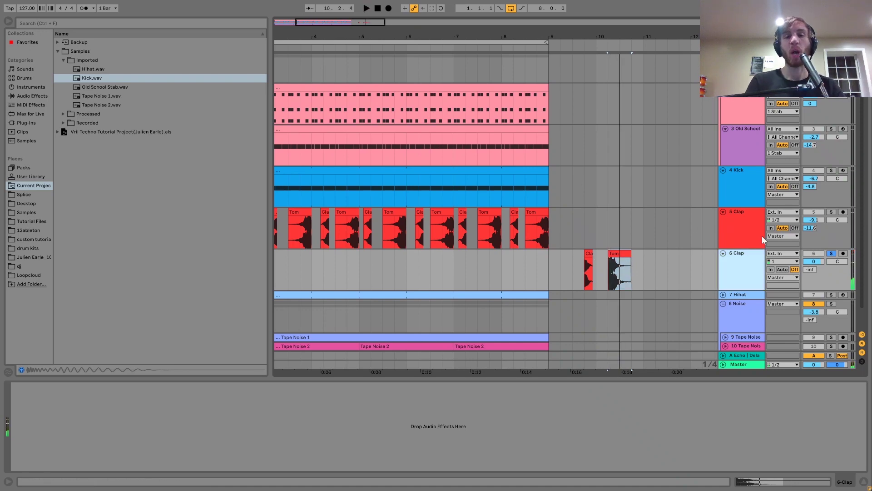
pyautogui.press('Delete')
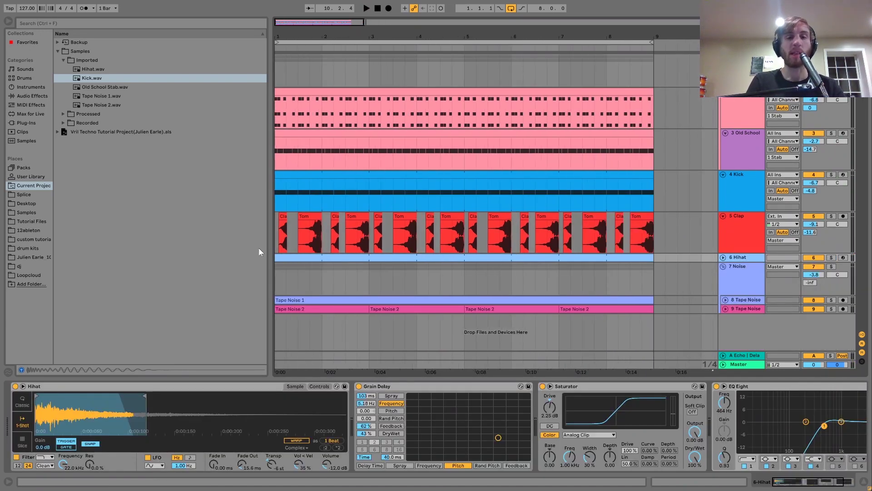
# Step: Play the full arrangement from bar 1, audition the Clap track soloed and together with the Kick, and clear both solos
pyautogui.click(275, 244)
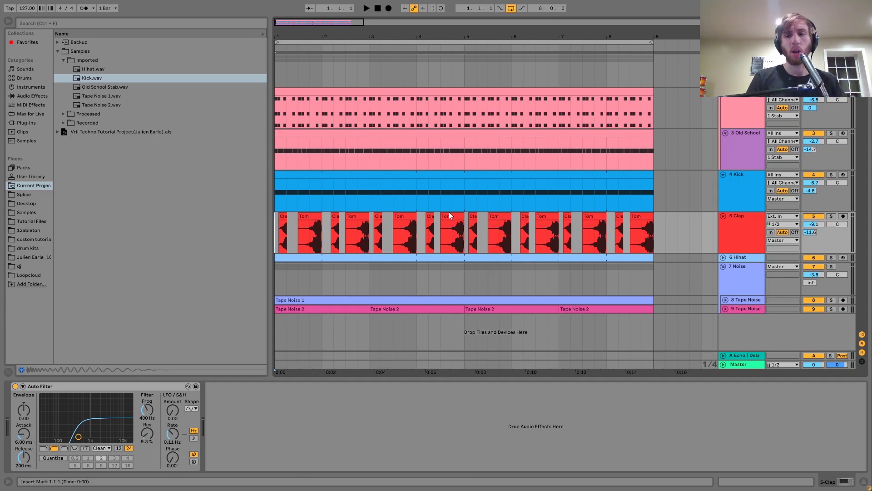
pyautogui.press('space')
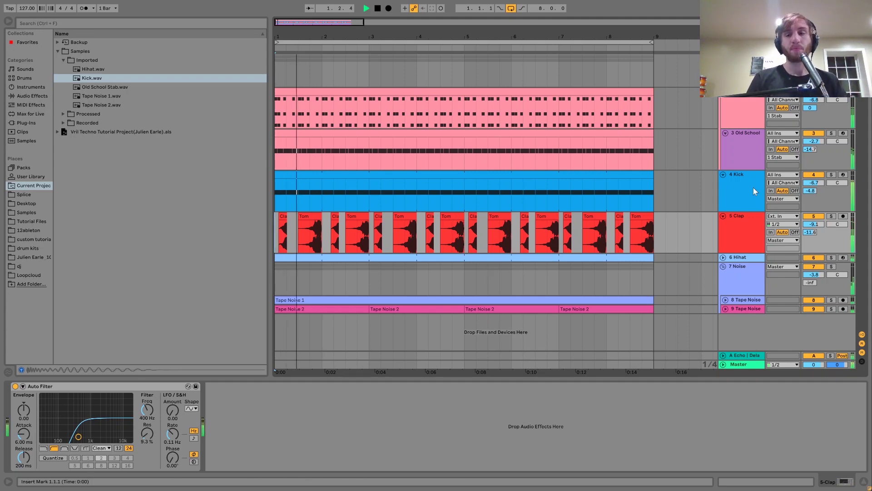
pyautogui.click(832, 216)
pyautogui.press('space')
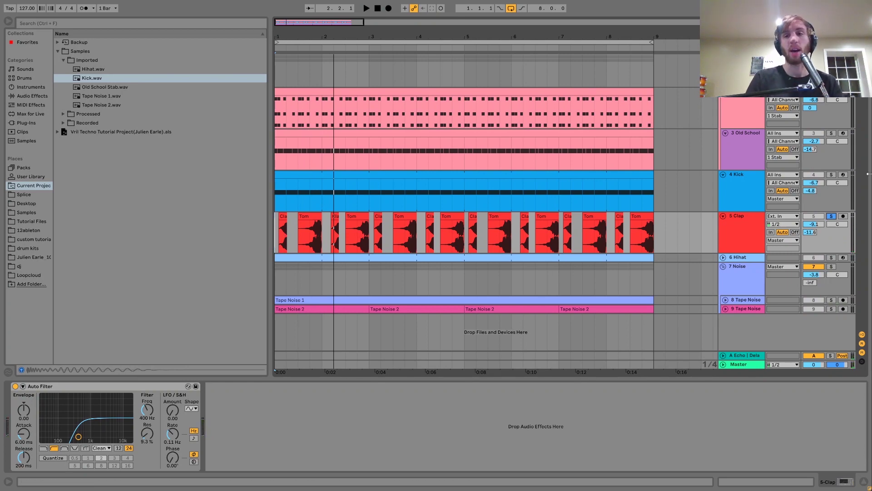
pyautogui.press('space')
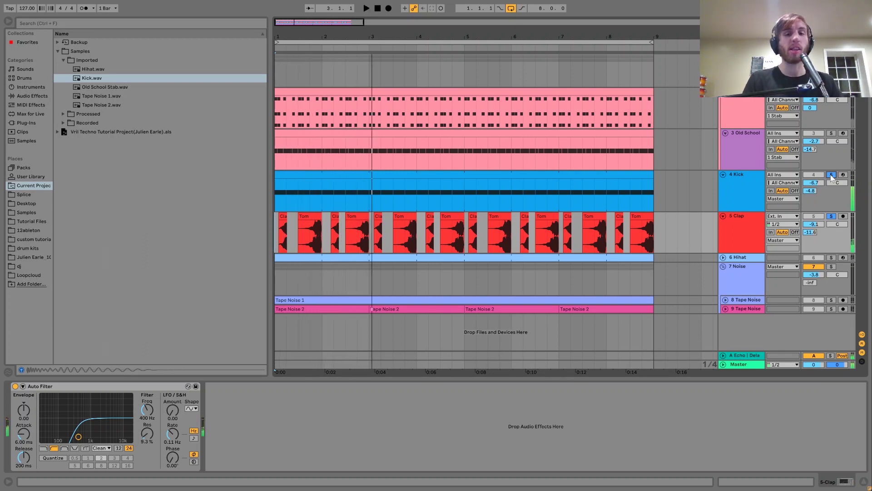
pyautogui.click(753, 223)
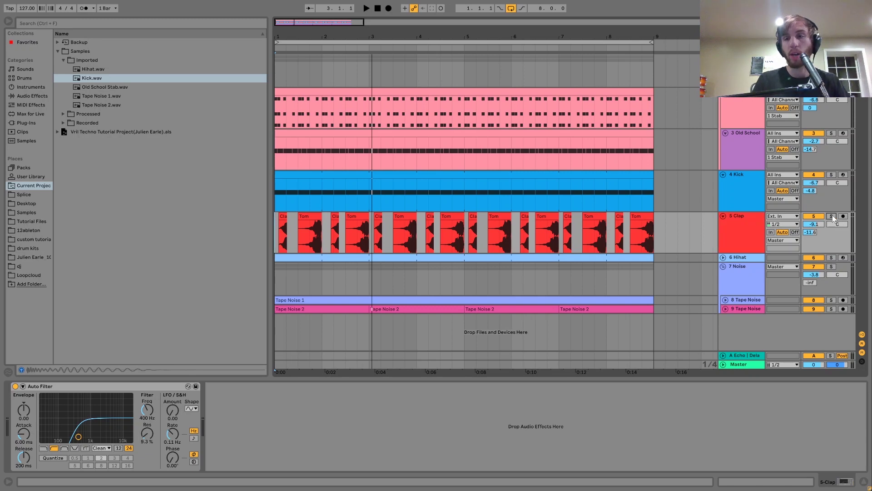
# Step: Solo the Clap track, audition it from bar 1, and view the Echo/Delay return's effects and the track's Auto Filter
pyautogui.click(831, 216)
pyautogui.press('space')
pyautogui.press('space')
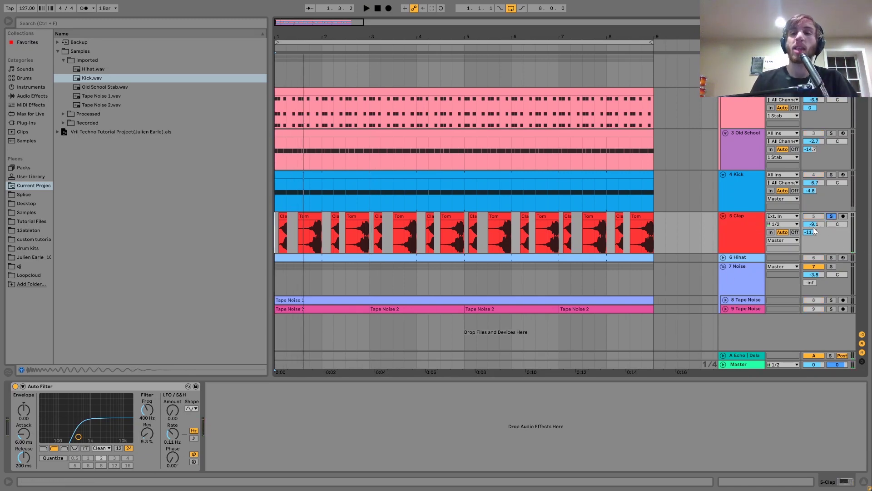
pyautogui.press('space')
pyautogui.click(742, 356)
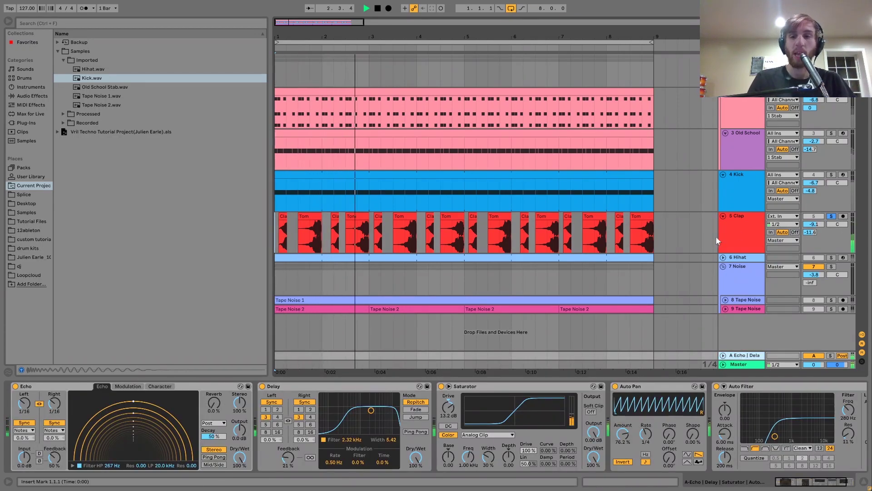
pyautogui.click(735, 237)
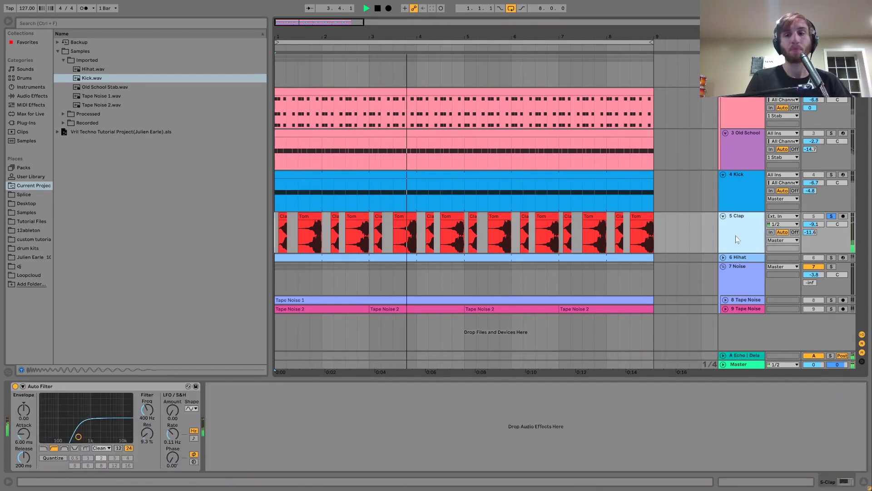
pyautogui.press('space')
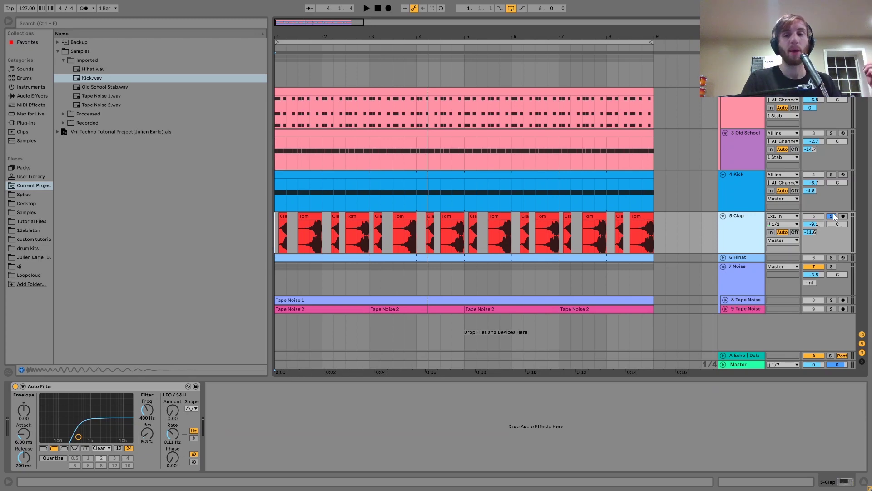
# Step: Solo and audition the Hihat track, unfold its arrangement lane, and collapse the Imported samples folder
pyautogui.click(831, 259)
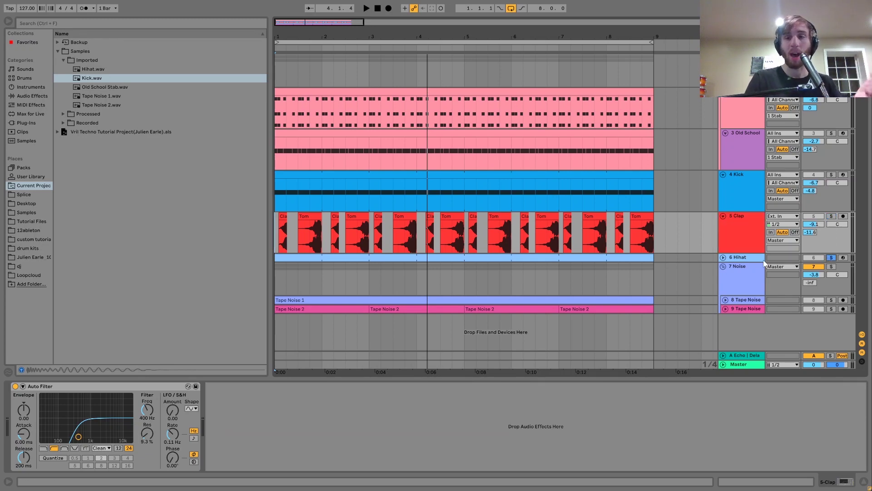
pyautogui.click(744, 257)
pyautogui.press('space')
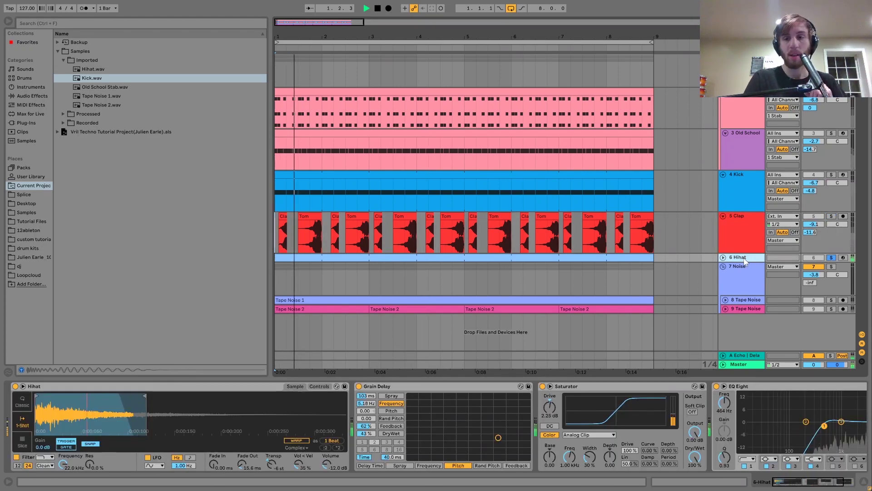
pyautogui.moveTo(745, 261); pyautogui.dragTo(744, 278)
pyautogui.press('space')
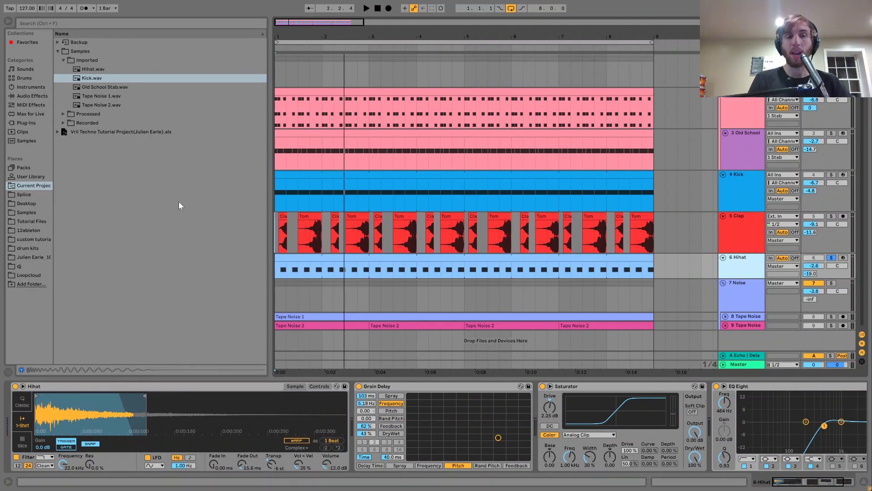
pyautogui.click(63, 61)
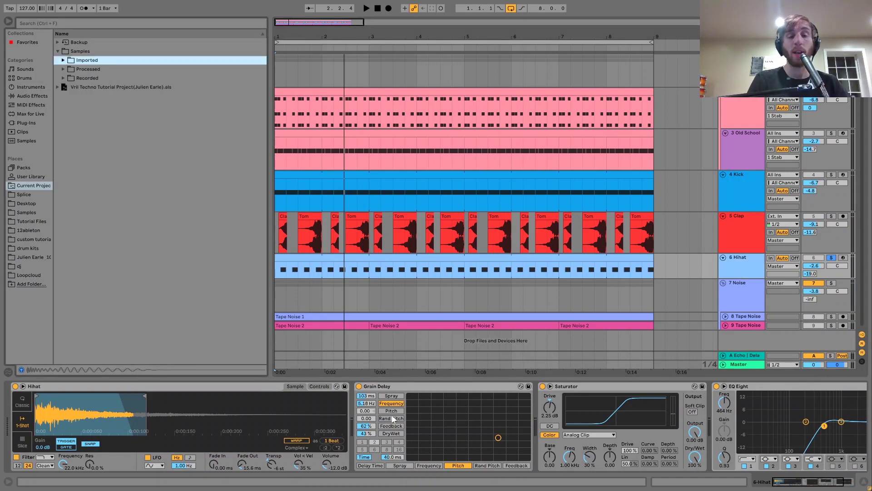
# Step: Compare the hi-hat with Grain Delay bypassed and re-enabled during playback, and clear the Hihat track's solo
pyautogui.hscroll(3, 392, 417)
pyautogui.press('space')
pyautogui.click(267, 387)
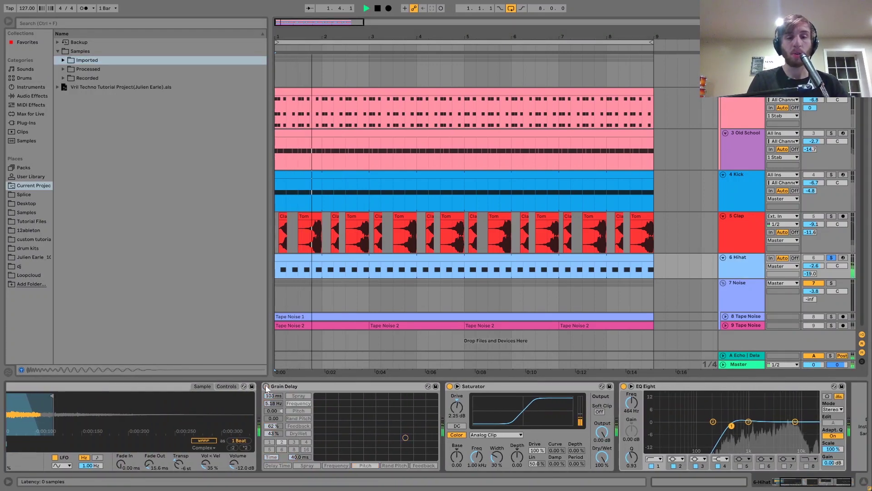
pyautogui.click(266, 386)
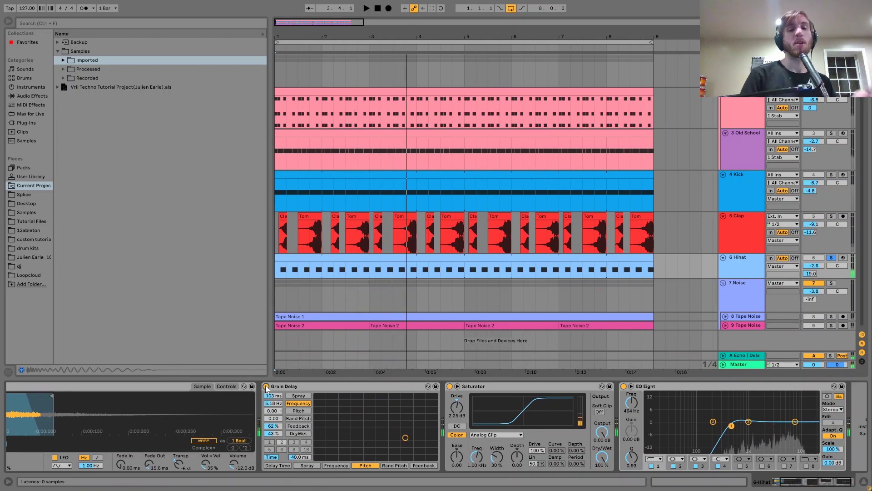
pyautogui.press('space')
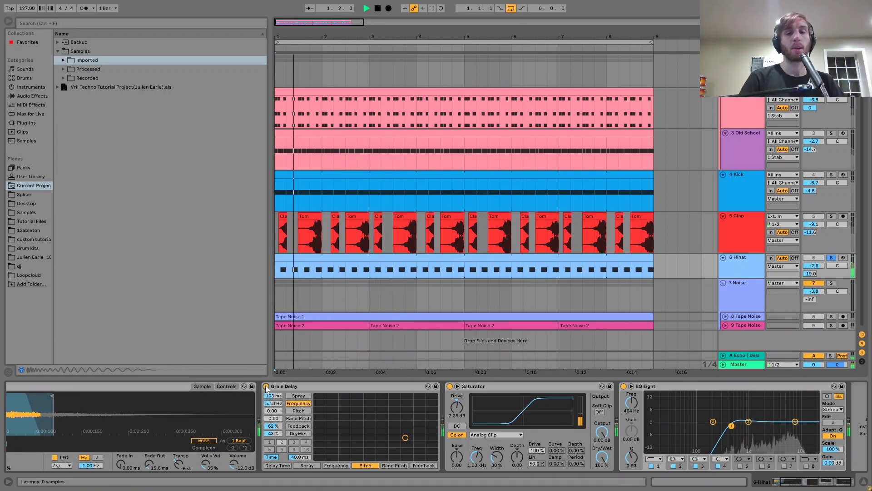
pyautogui.click(831, 258)
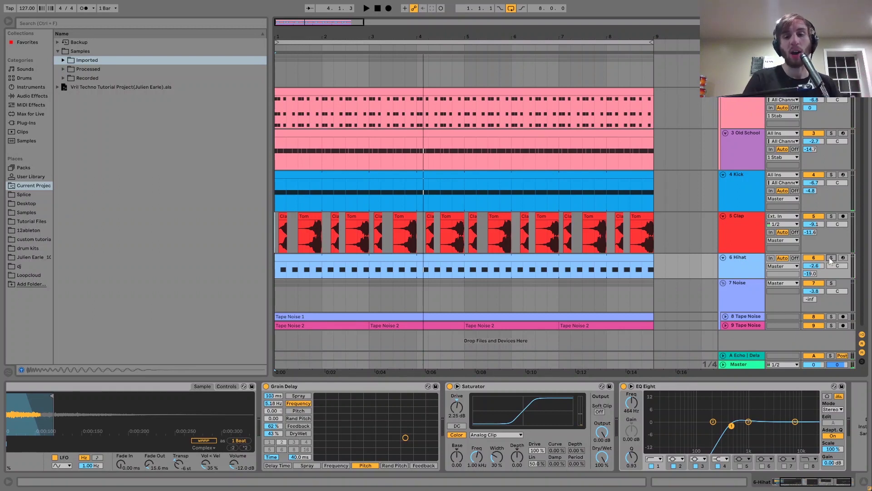
pyautogui.hscroll(2, 538, 399)
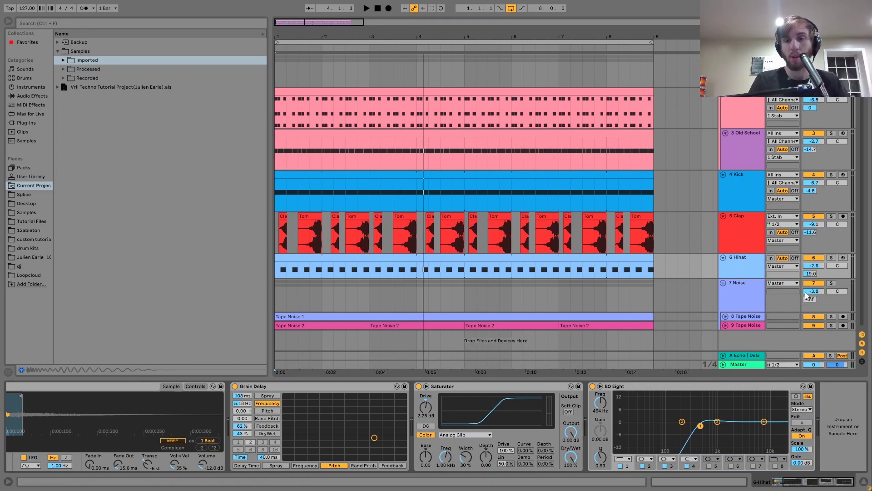
# Step: Solo the Noise group, display its effect chain, and play it from bar 1
pyautogui.click(831, 283)
pyautogui.click(746, 284)
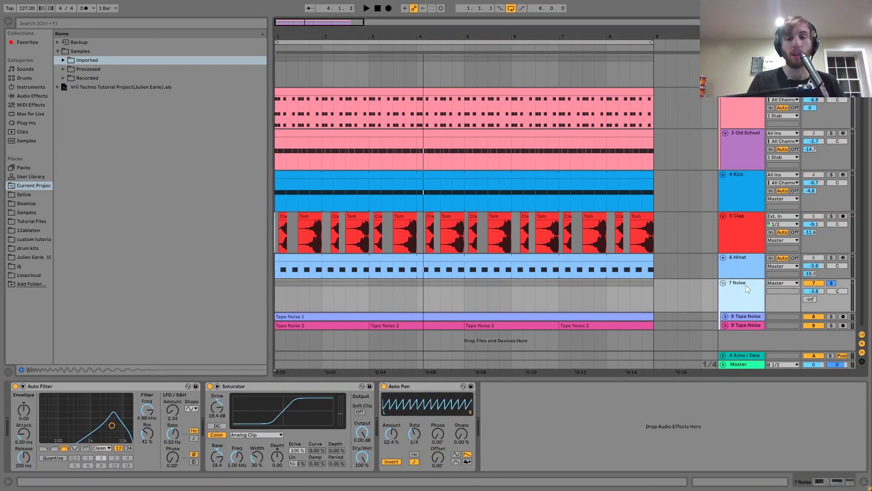
pyautogui.press('space')
# Step: Solo the Tape Noise 1 track inside the Noise group and unfold its lane during playback
pyautogui.click(831, 316)
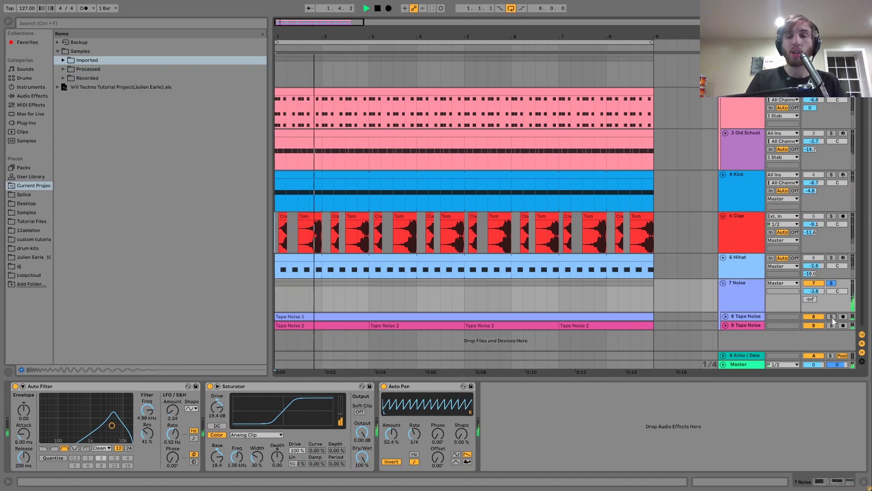
pyautogui.click(729, 318)
pyautogui.click(726, 317)
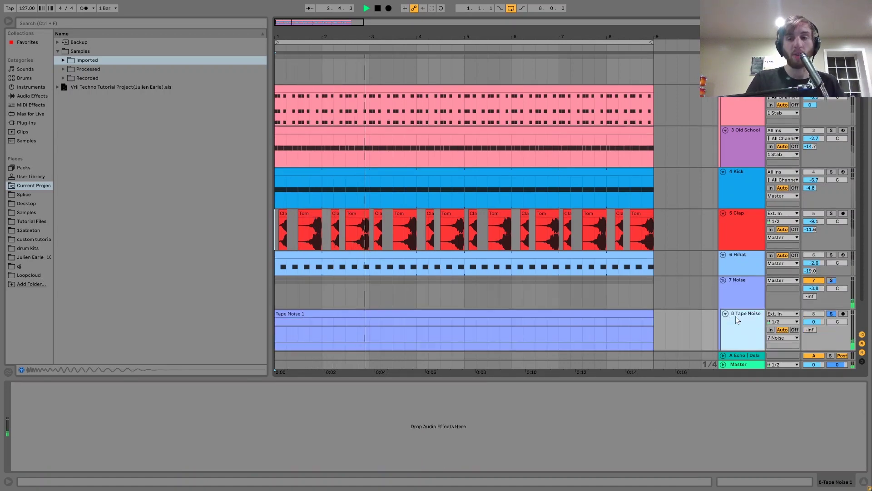
# Step: Solo the Tape Noise 2 track, unfold its lane, and audition it from bar 1
pyautogui.scroll(-1, 755, 321)
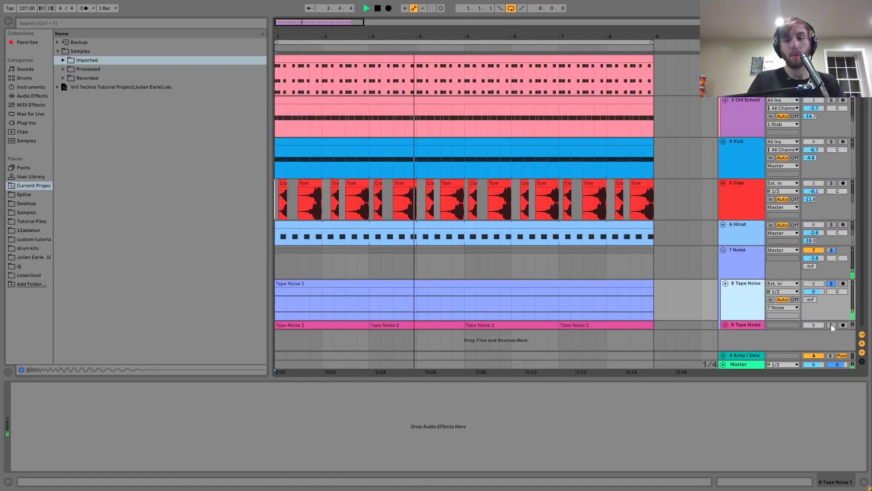
pyautogui.click(831, 325)
pyautogui.click(725, 324)
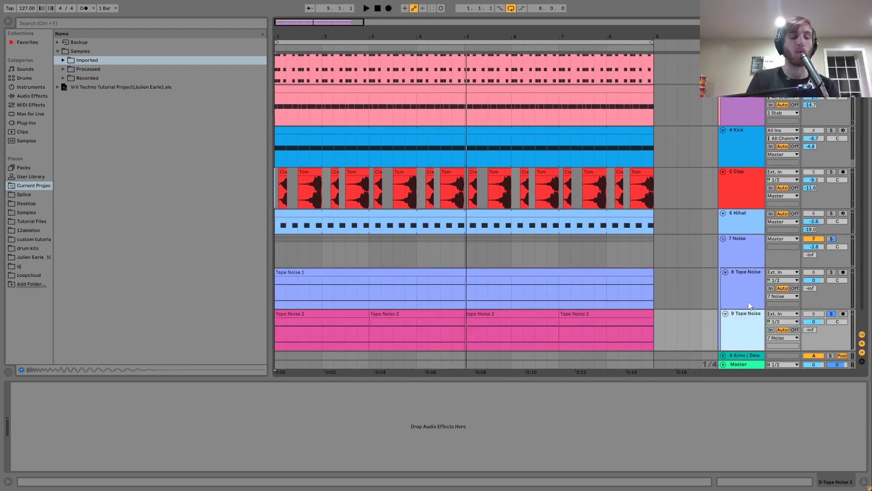
pyautogui.press('space')
pyautogui.press('space')
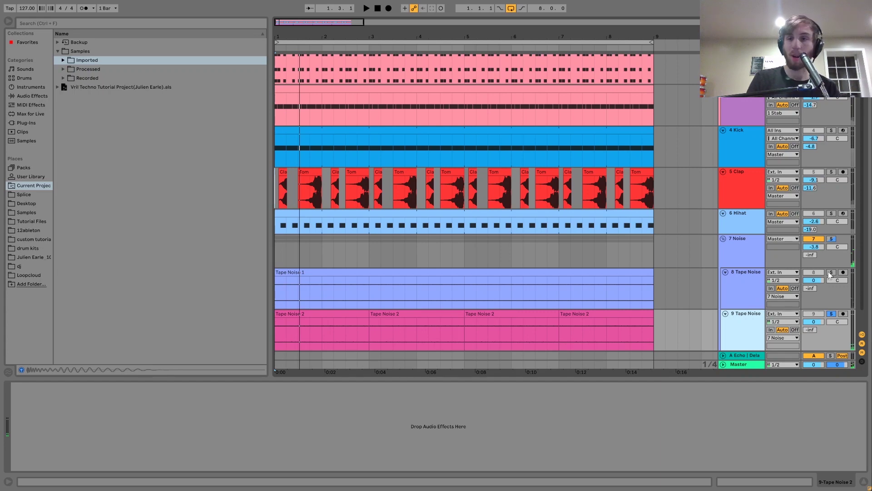
# Step: Return the solo to the Tape Noise 1 track and play it from bar 1
pyautogui.click(831, 272)
pyautogui.press('space')
pyautogui.click(749, 275)
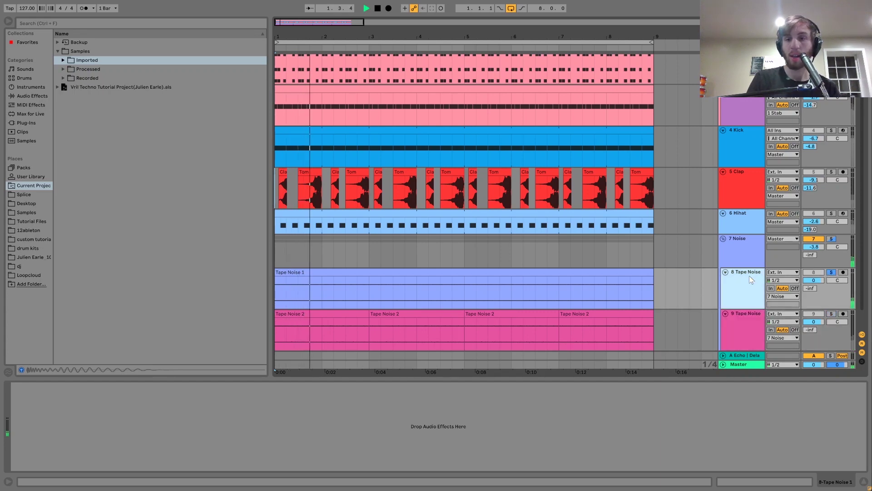
# Step: Solo the whole Noise group and audition both tape noises through its Auto Filter, Saturator and Auto Pan
pyautogui.click(743, 252)
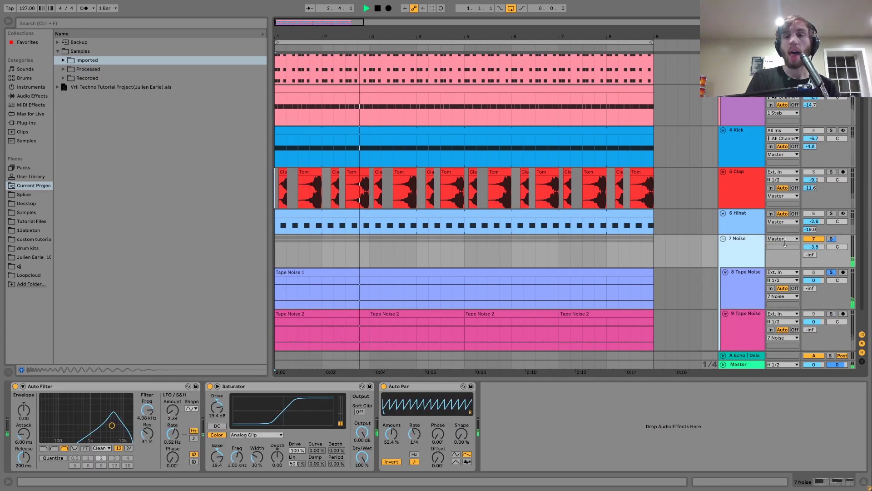
pyautogui.click(831, 239)
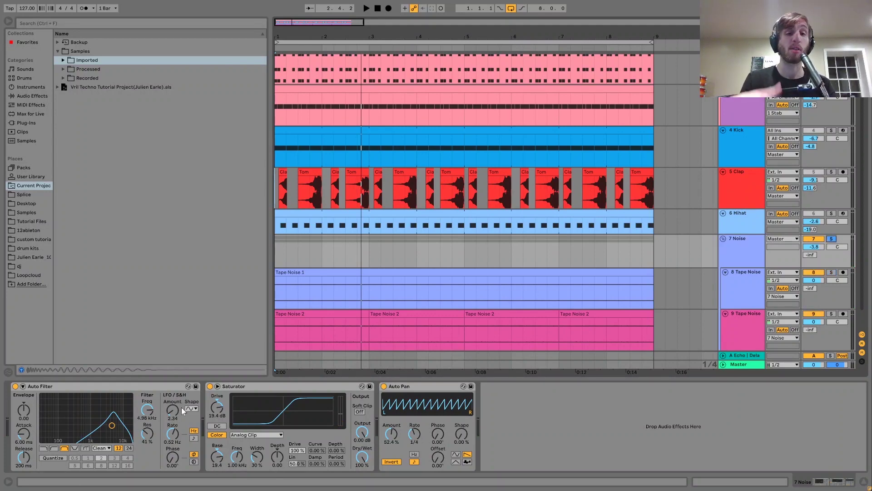
pyautogui.press('space')
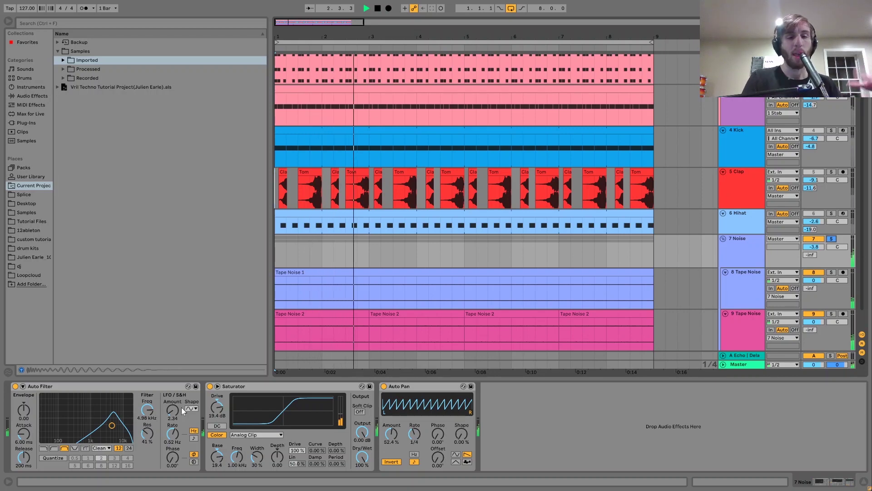
pyautogui.press('space')
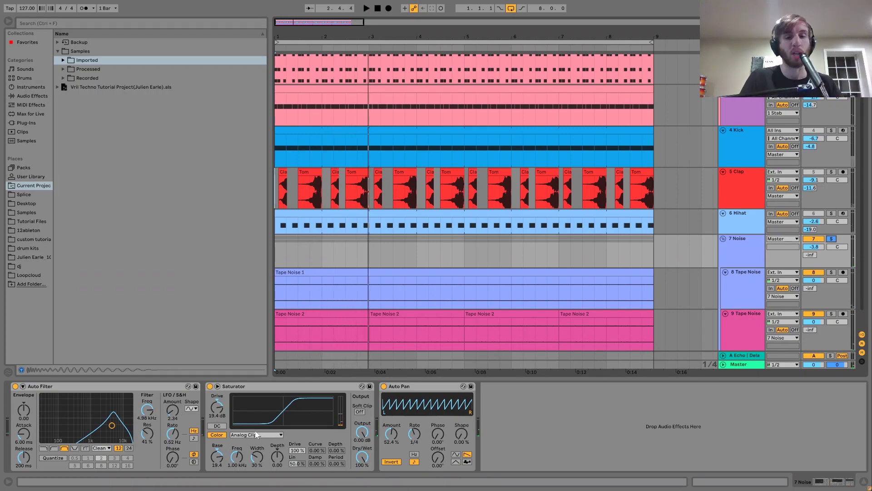
pyautogui.click(404, 386)
pyautogui.press('space')
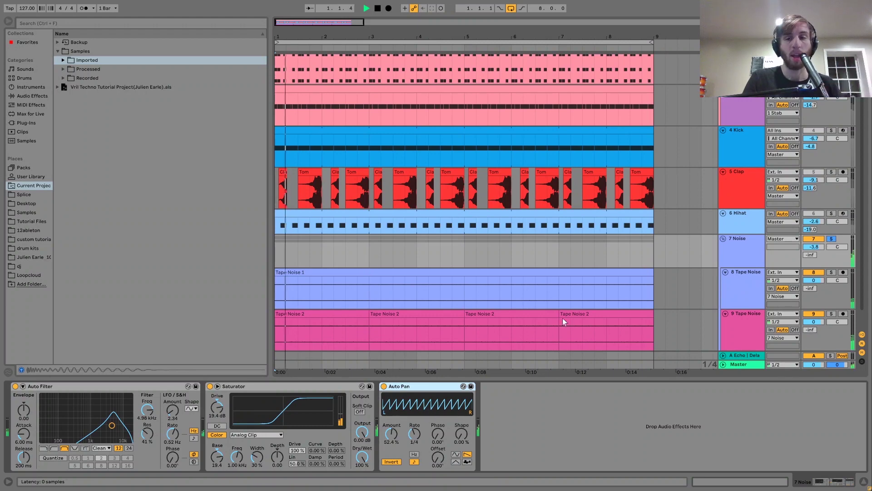
# Step: Clear the Noise group's solo during playback to hear it within the full arrangement
pyautogui.click(835, 238)
pyautogui.scroll(2, 835, 238)
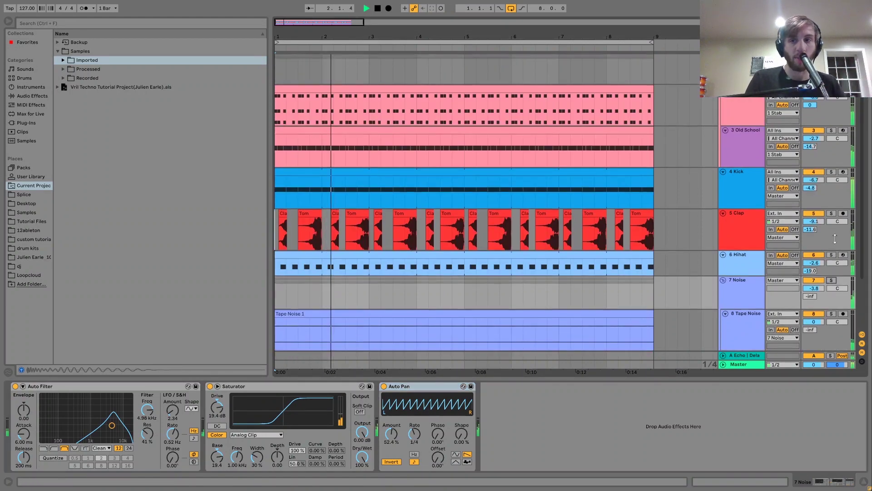
pyautogui.press('space')
# Step: Unfold the Echo/Delay return track, audition it soloed from bar 1, and clear its solo
pyautogui.scroll(-3, 835, 238)
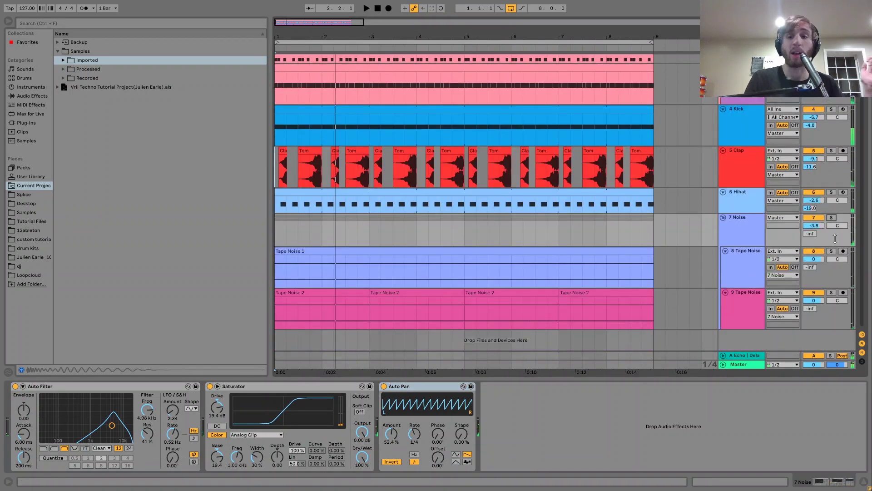
pyautogui.click(744, 356)
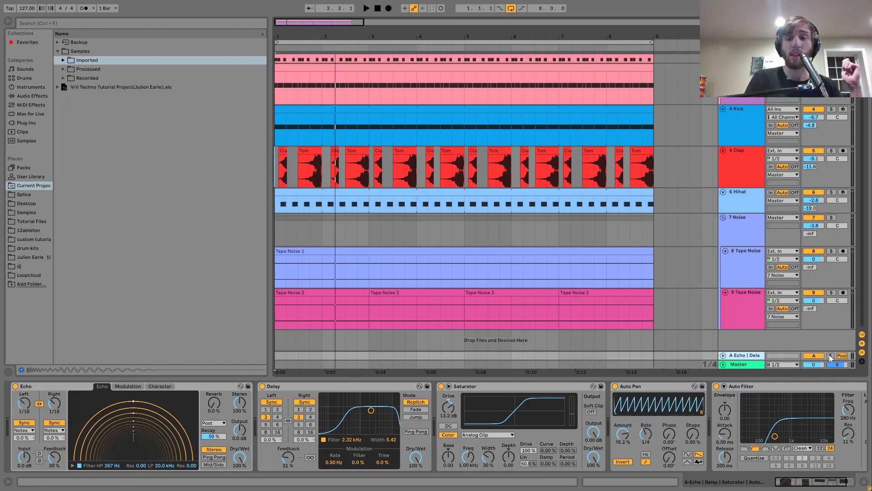
pyautogui.click(830, 356)
pyautogui.click(724, 356)
pyautogui.press('space')
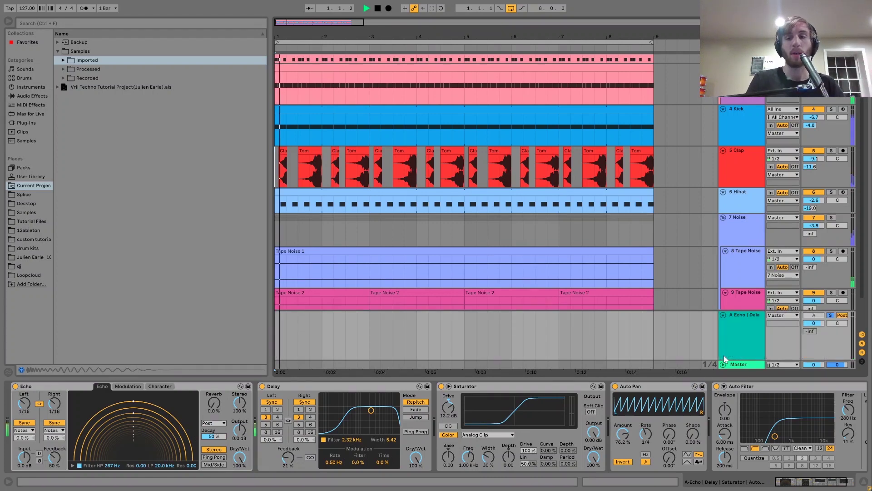
pyautogui.scroll(-2, 735, 257)
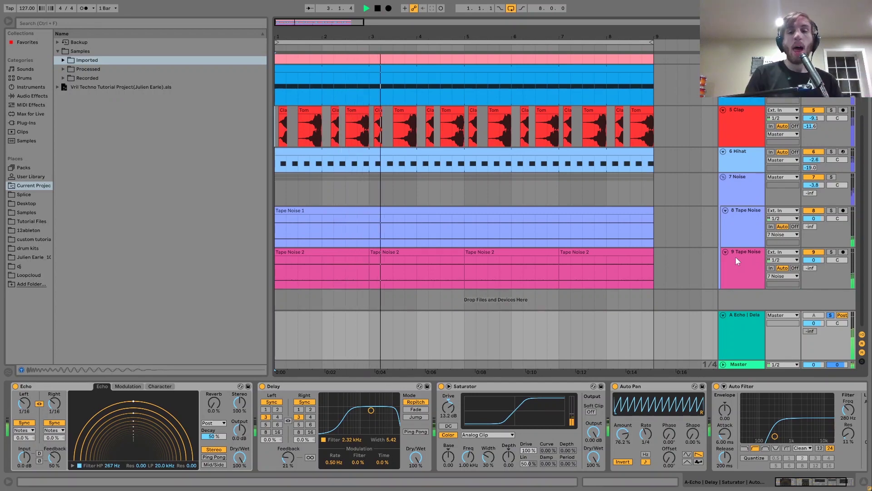
pyautogui.press('space')
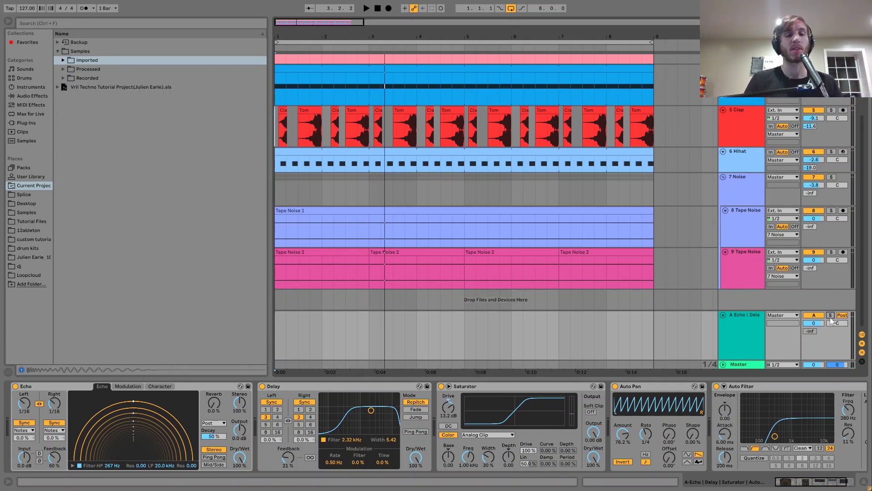
# Step: Compare the full arrangement with the Echo/Delay return track muted and unmuted
pyautogui.press('space')
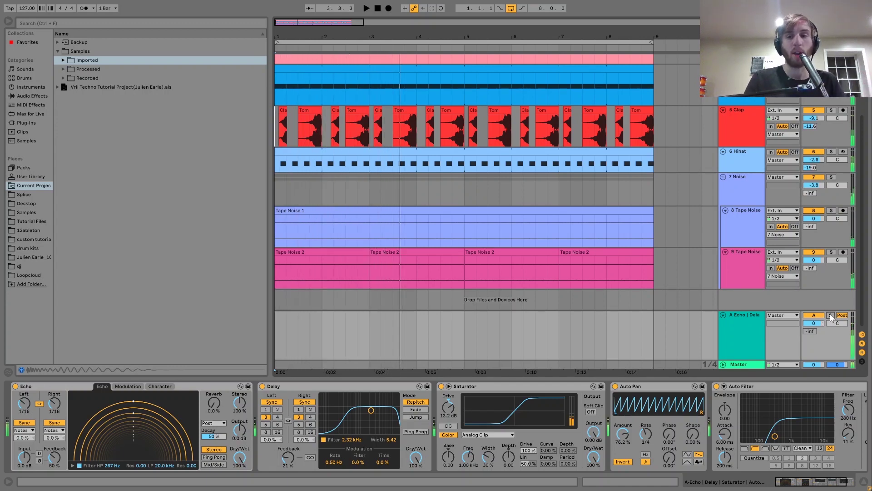
pyautogui.click(819, 316)
pyautogui.press('space')
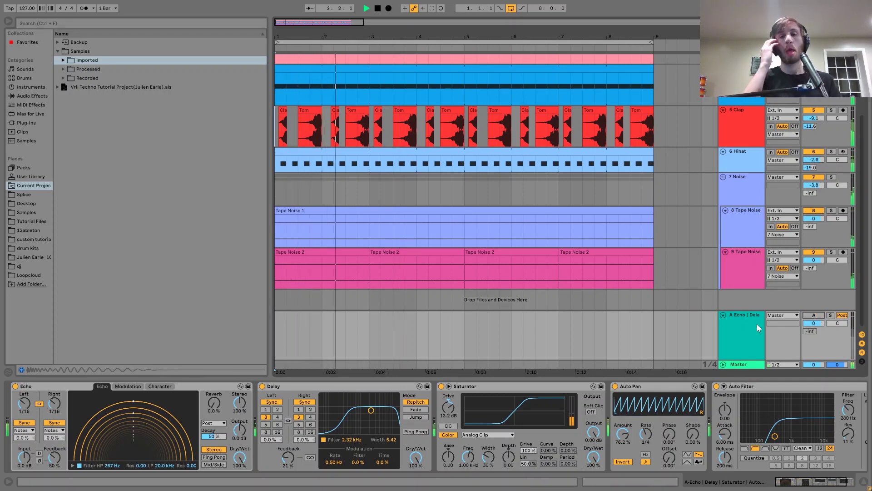
pyautogui.press('Return')
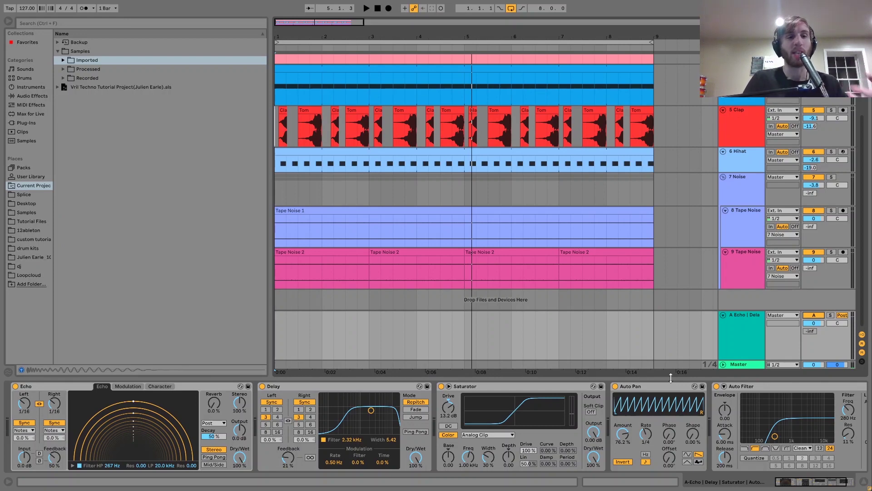
pyautogui.press('space')
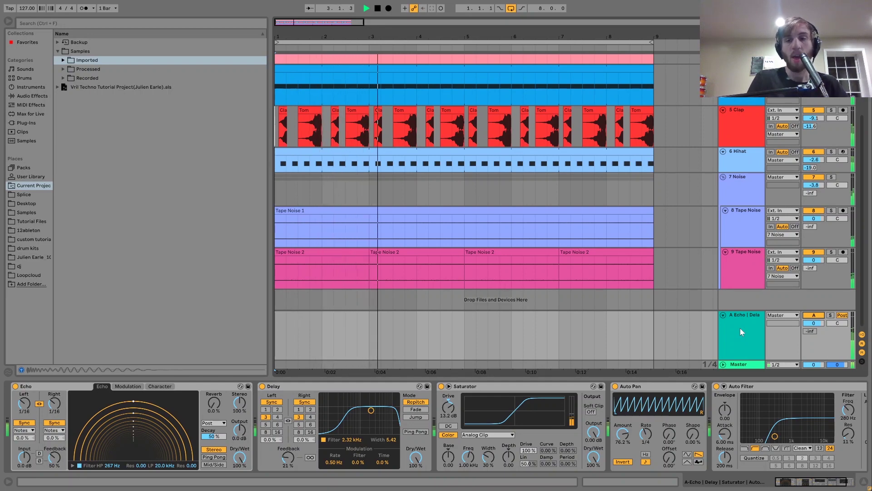
# Step: Stop the full arrangement, solo the Echo/Delay return track and audition it while reviewing its effects from Echo through to Auto Filter
pyautogui.press('space')
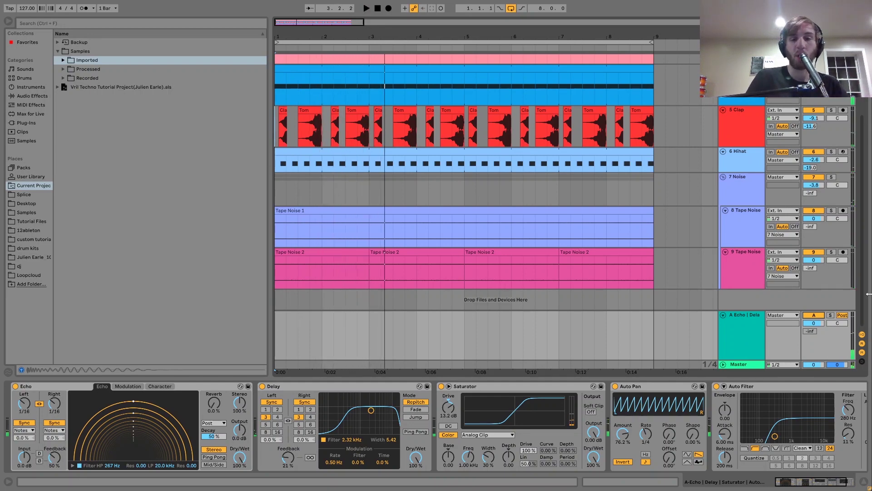
pyautogui.click(831, 316)
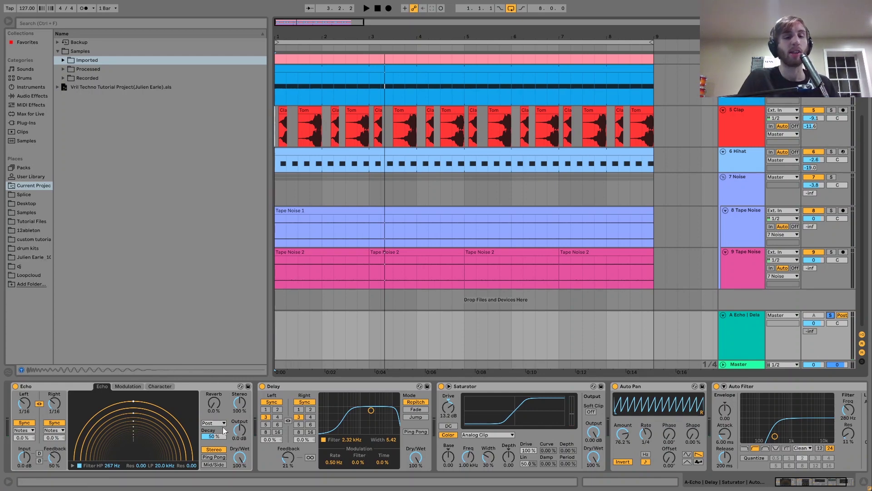
pyautogui.press('space')
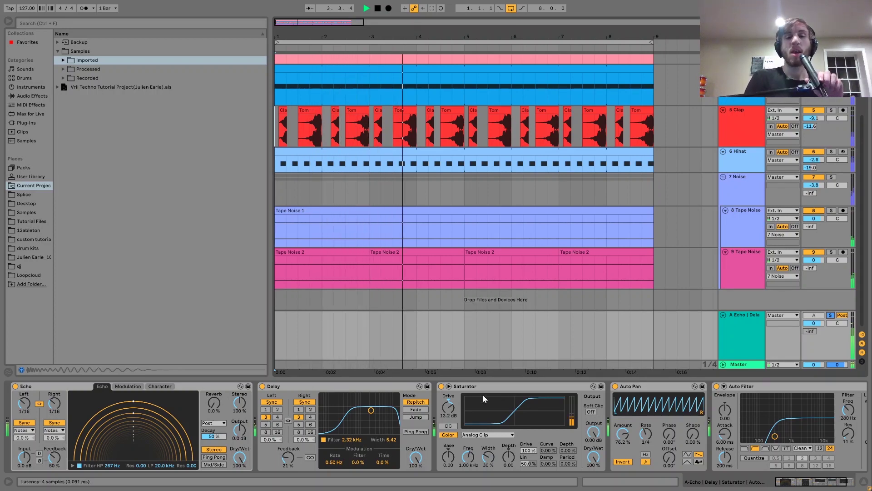
pyautogui.scroll(-3, 484, 397)
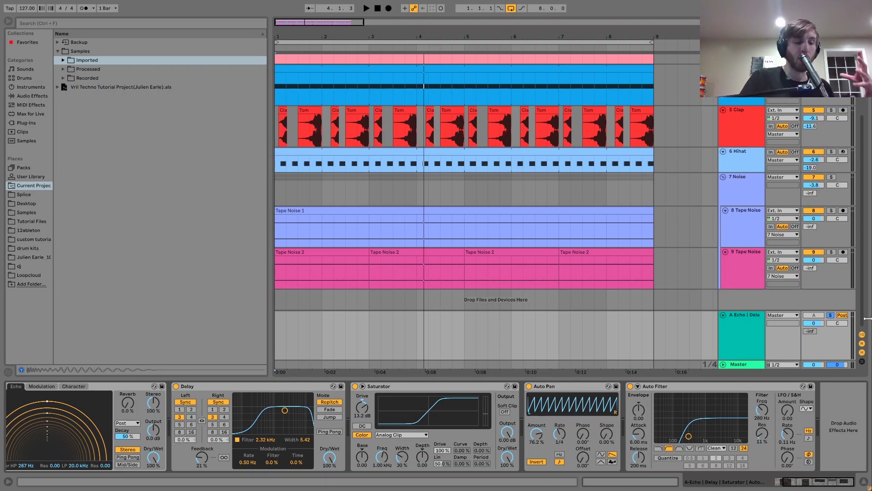
# Step: Clear the Echo/Delay return track's solo, play the full arrangement briefly and stop playback
pyautogui.click(830, 316)
pyautogui.press('space')
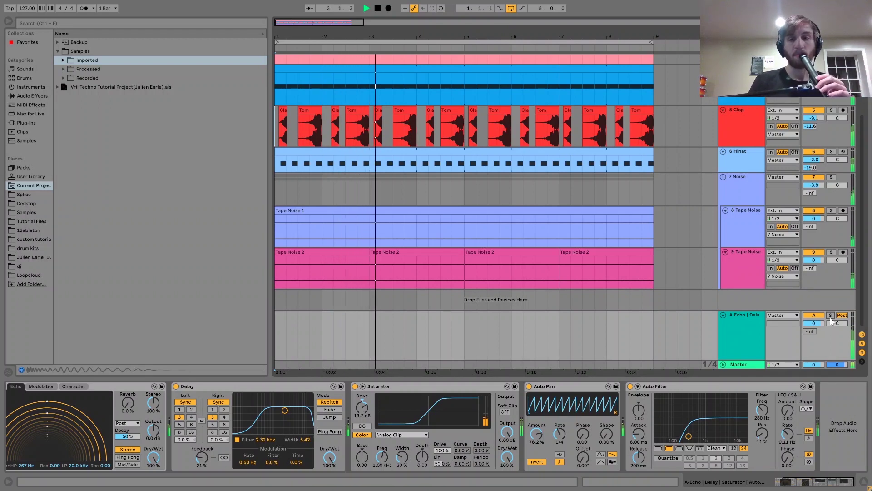
pyautogui.press('space')
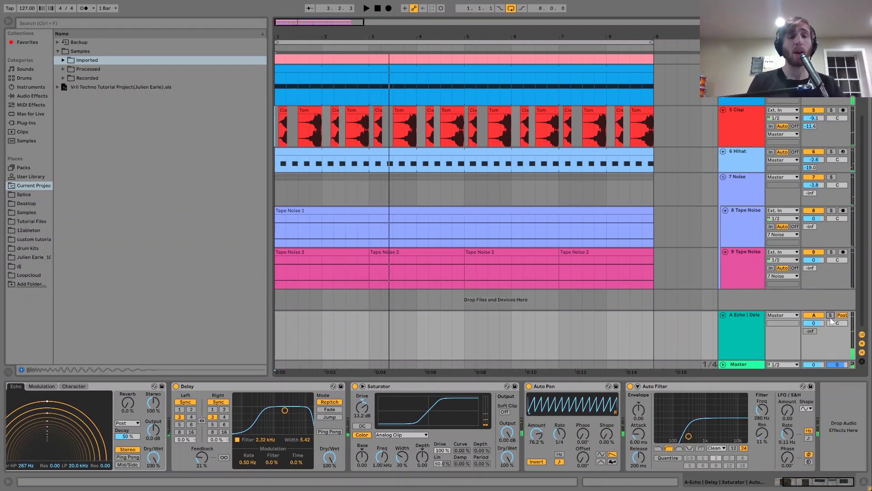